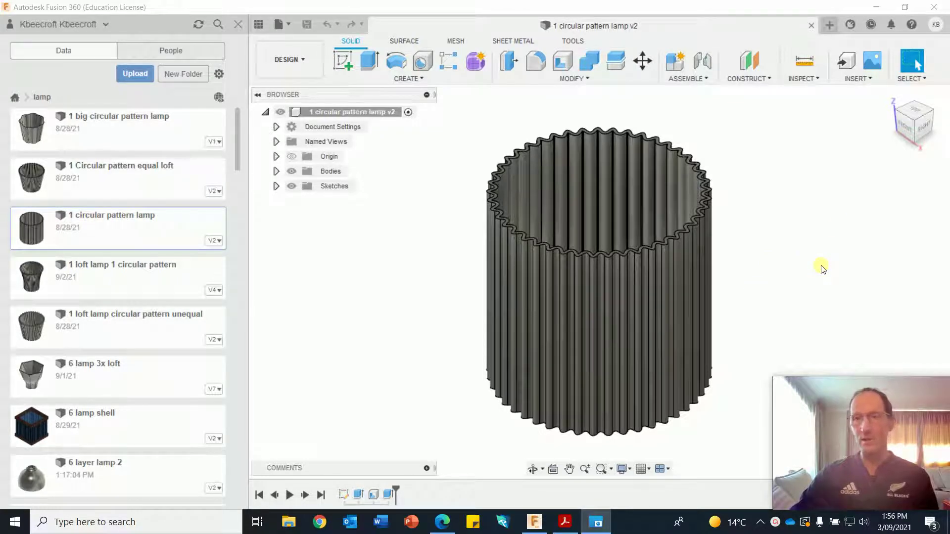
# - Create a new design and start a sketch on the horizontal origin plane
pyautogui.click(834, 24)
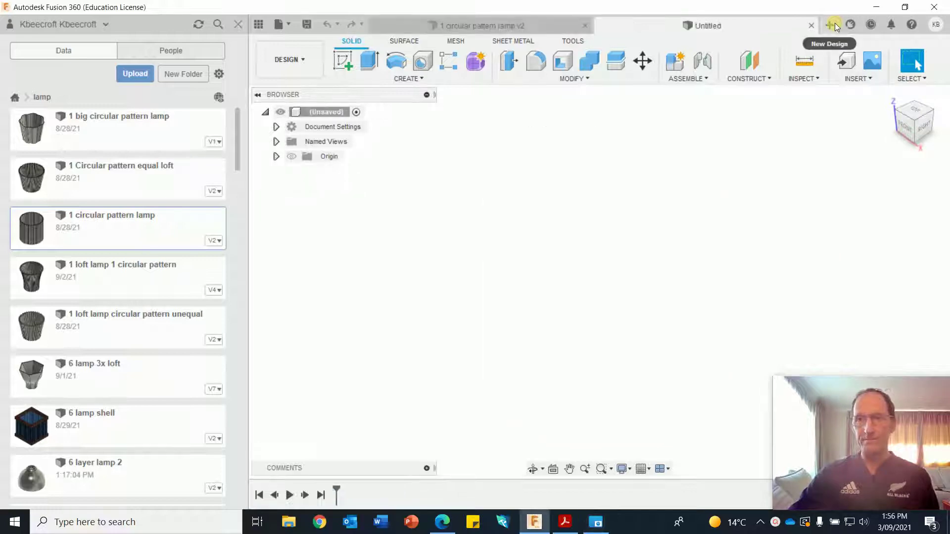
pyautogui.click(342, 61)
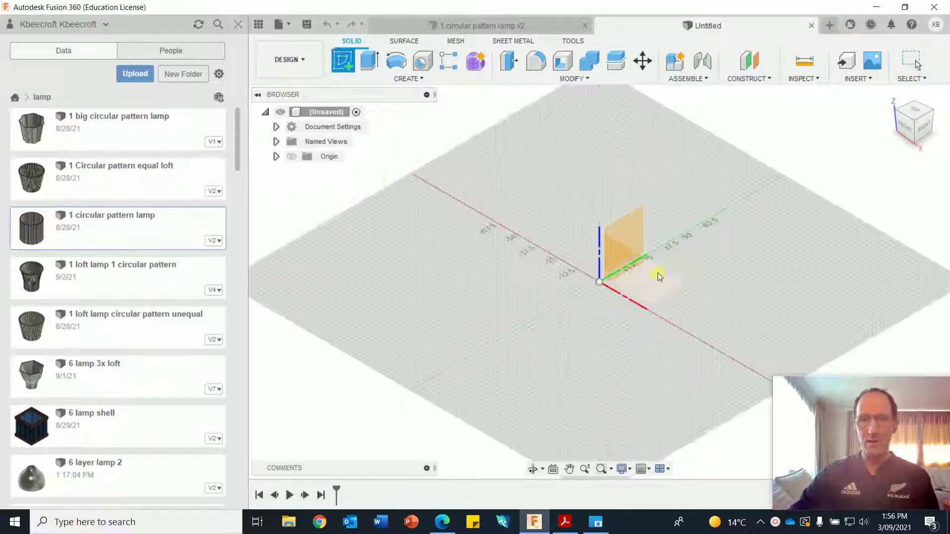
pyautogui.click(675, 280)
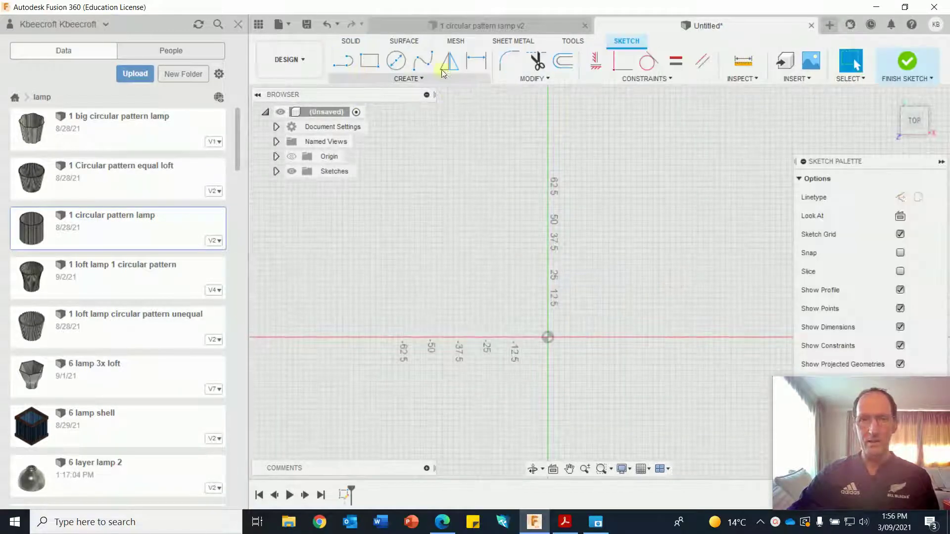
# - Draw a 150 mm diameter construction circle centred on the origin
pyautogui.click(901, 198)
pyautogui.click(395, 60)
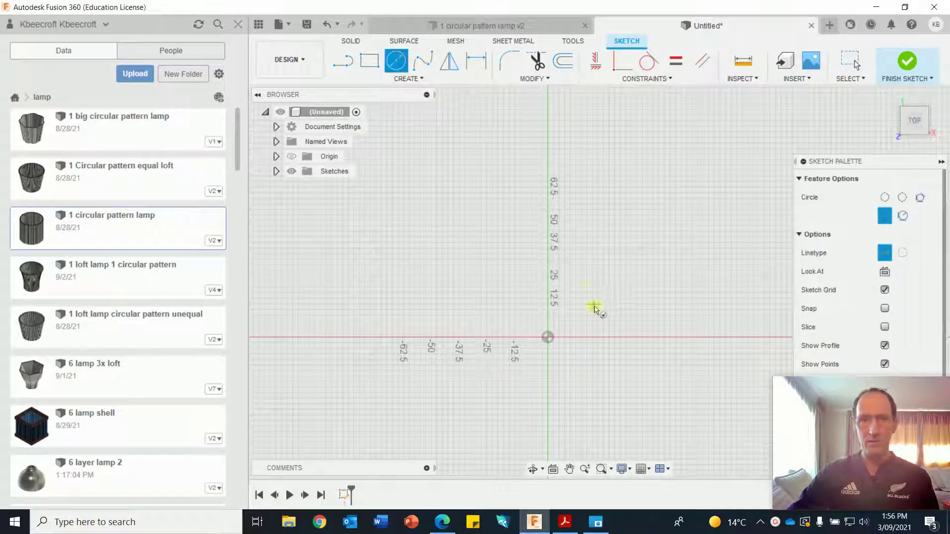
pyautogui.click(547, 338)
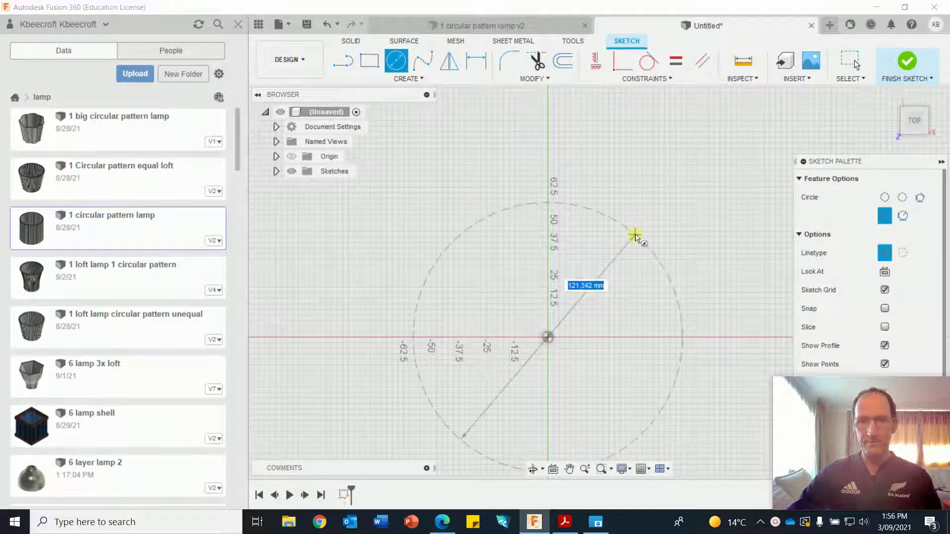
pyautogui.write('150')
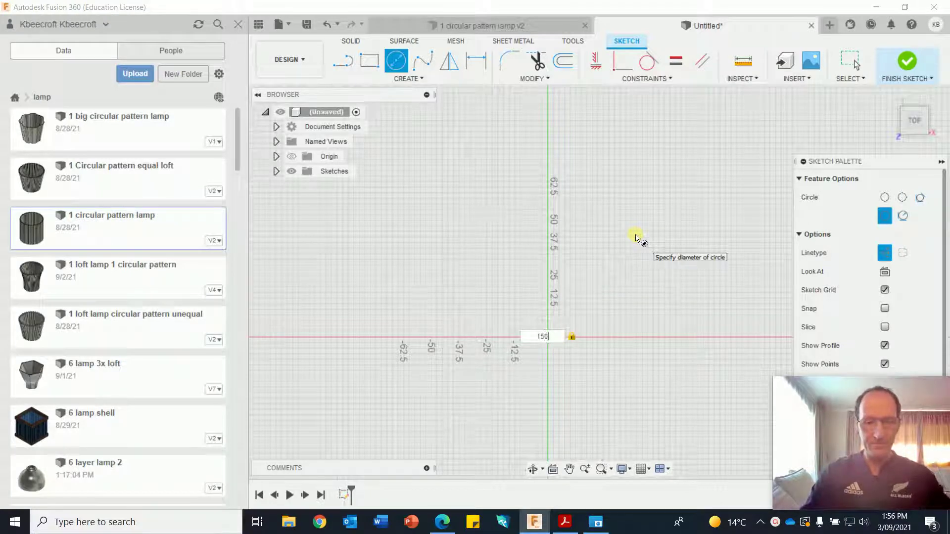
pyautogui.press('Return')
pyautogui.press('Escape')
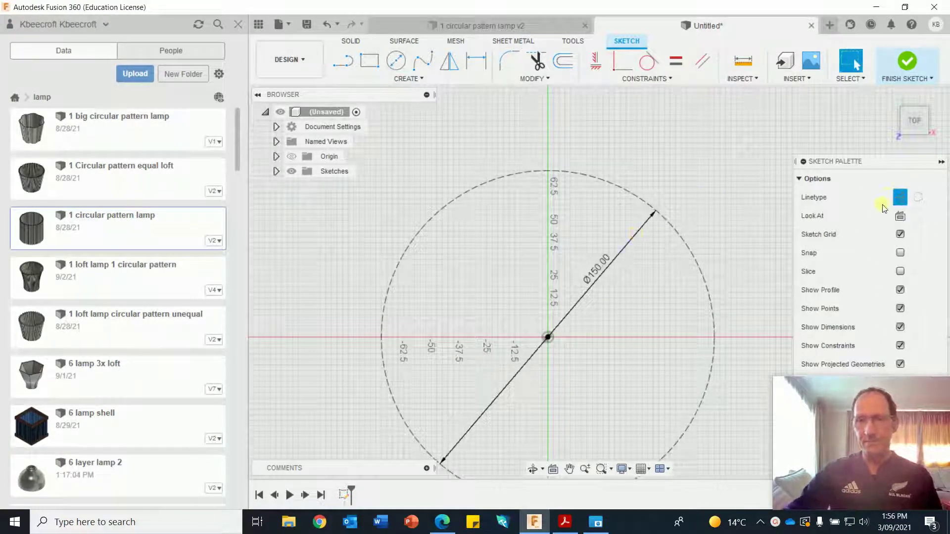
# - With construction linetype off, draw a five-point spline wave from the circle's top point, passing outside, across, inside and back onto the circle
pyautogui.click(900, 197)
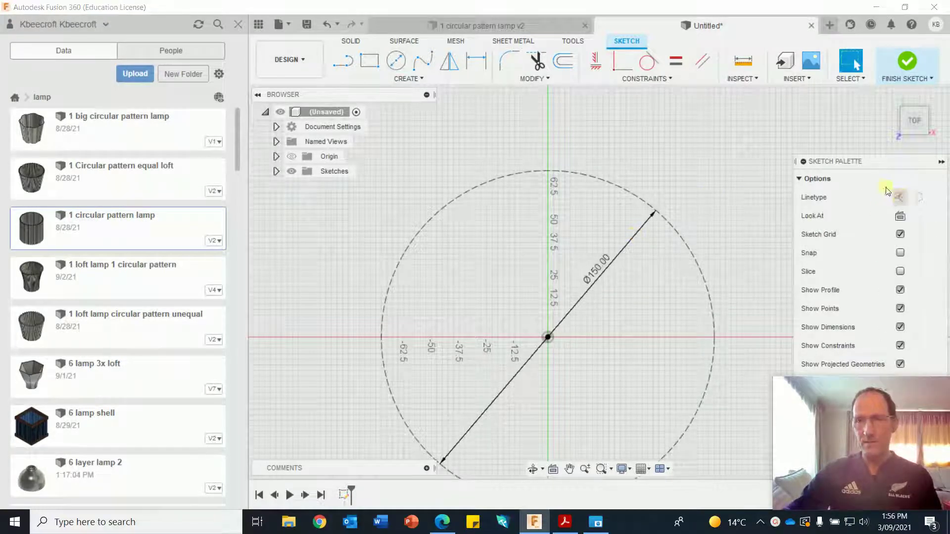
pyautogui.click(421, 63)
pyautogui.scroll(-2, 555, 170)
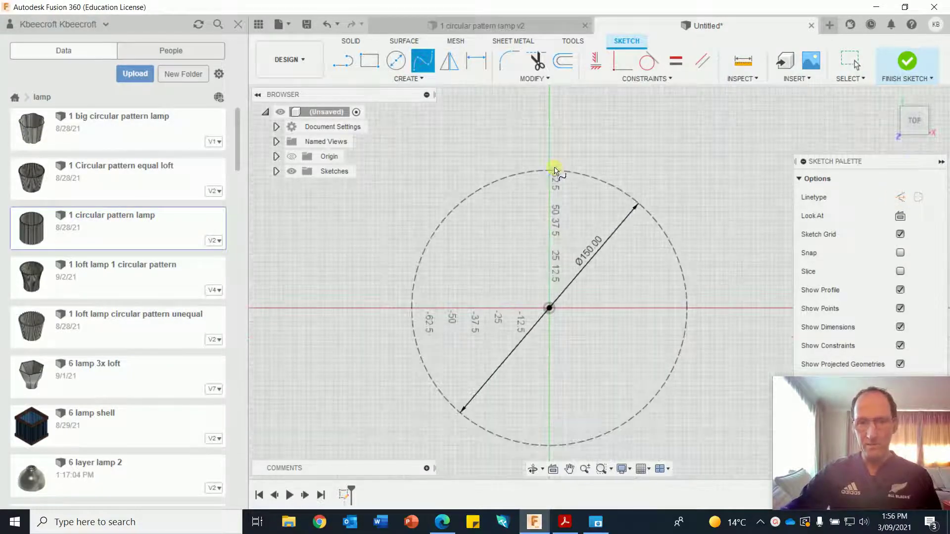
pyautogui.scroll(3, 555, 173)
pyautogui.moveTo(557, 187); pyautogui.dragTo(515, 193, button='middle')
pyautogui.scroll(1, 516, 173)
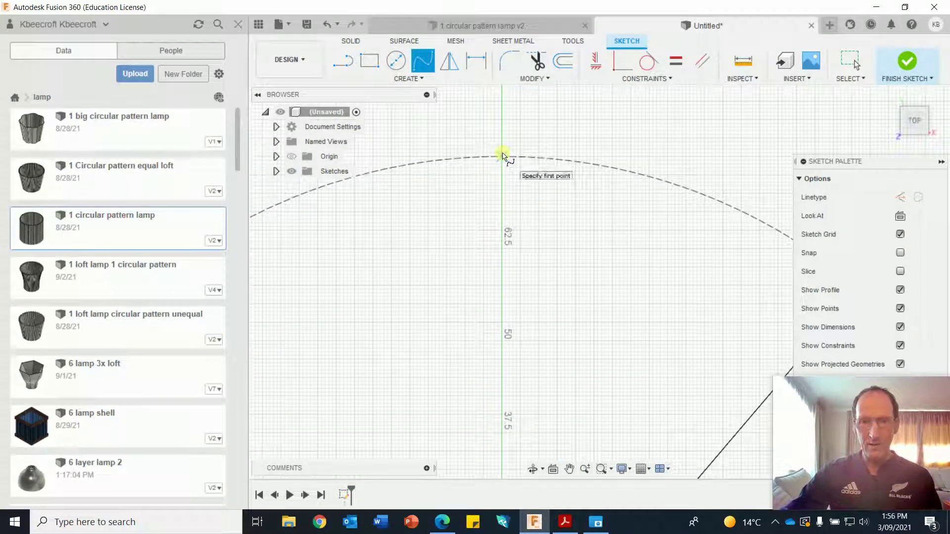
pyautogui.click(502, 157)
pyautogui.click(526, 141)
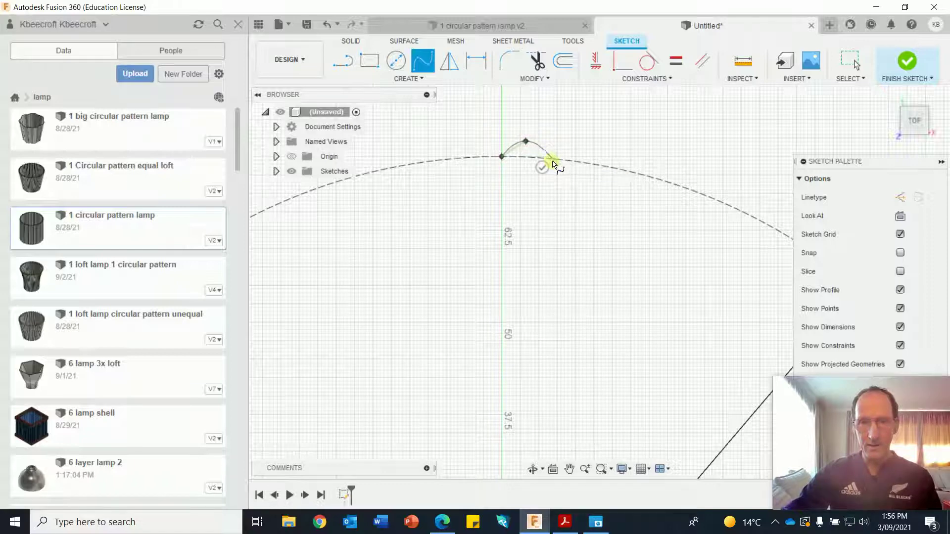
pyautogui.click(551, 159)
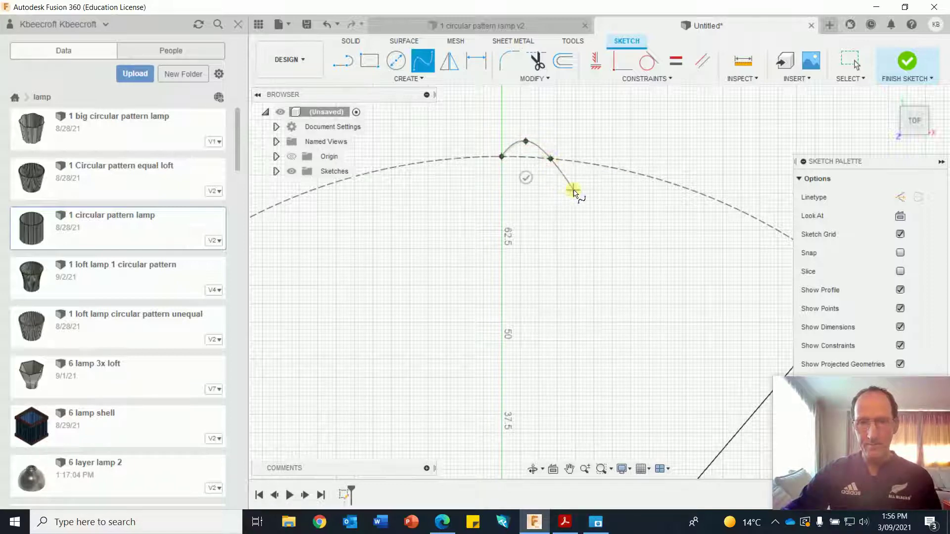
pyautogui.click(572, 187)
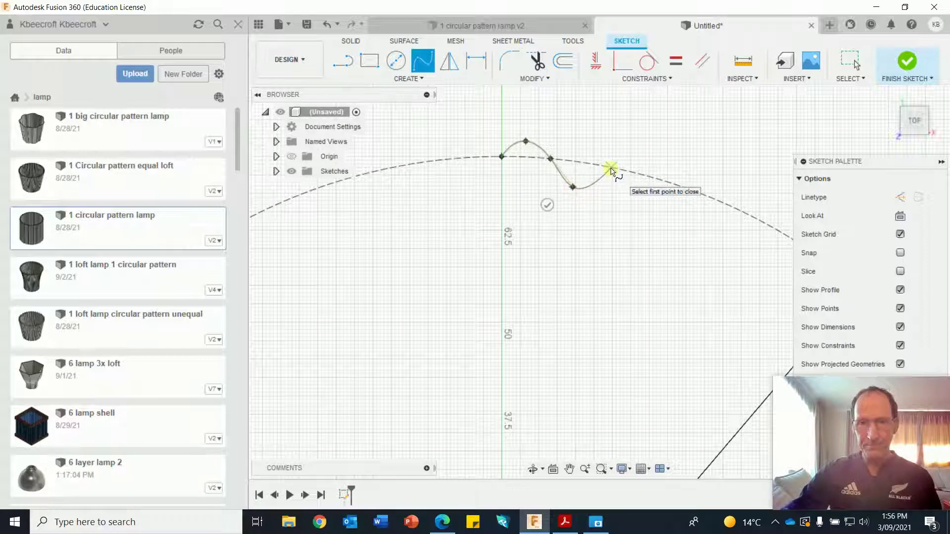
pyautogui.click(611, 168)
pyautogui.press('Return')
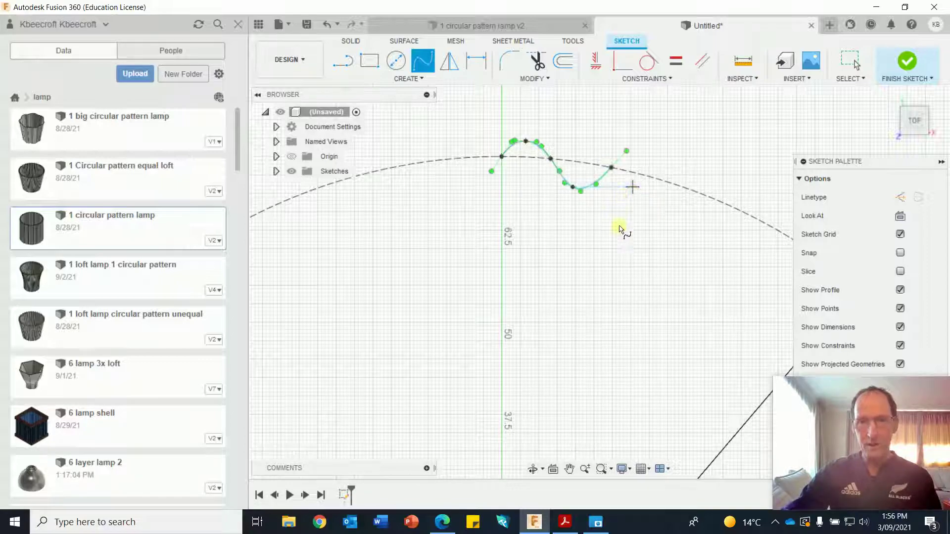
pyautogui.scroll(-2, 619, 225)
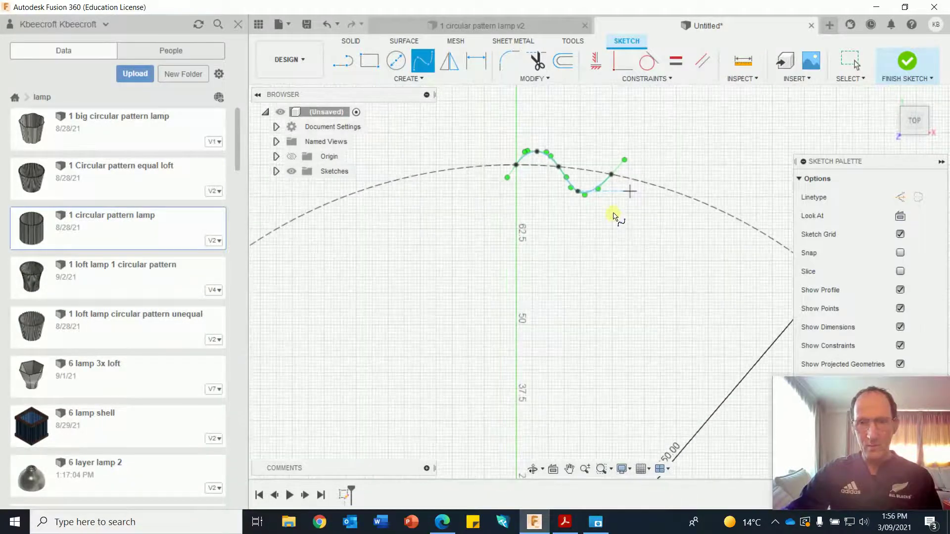
pyautogui.scroll(3, 613, 219)
pyautogui.moveTo(612, 221); pyautogui.dragTo(625, 346, button='middle')
pyautogui.press('Return')
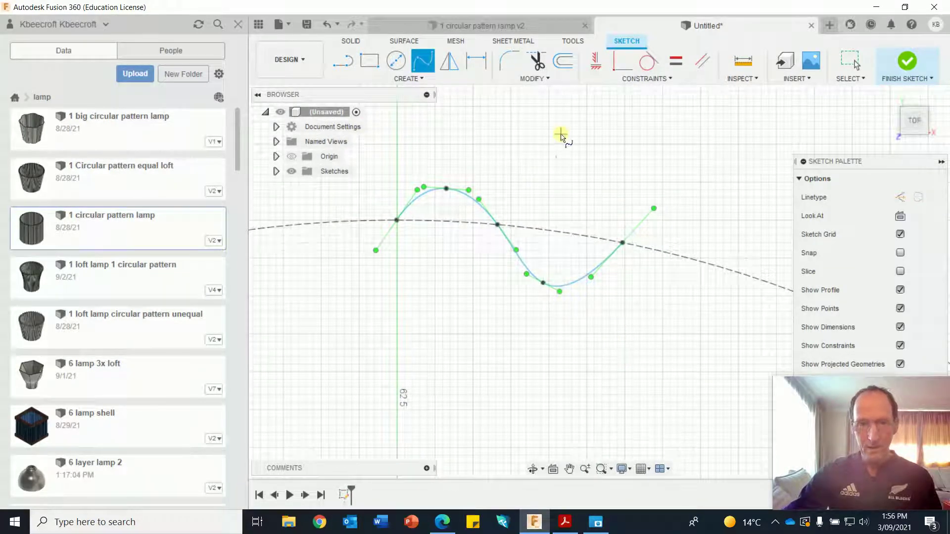
pyautogui.rightClick(560, 137)
pyautogui.click(513, 137)
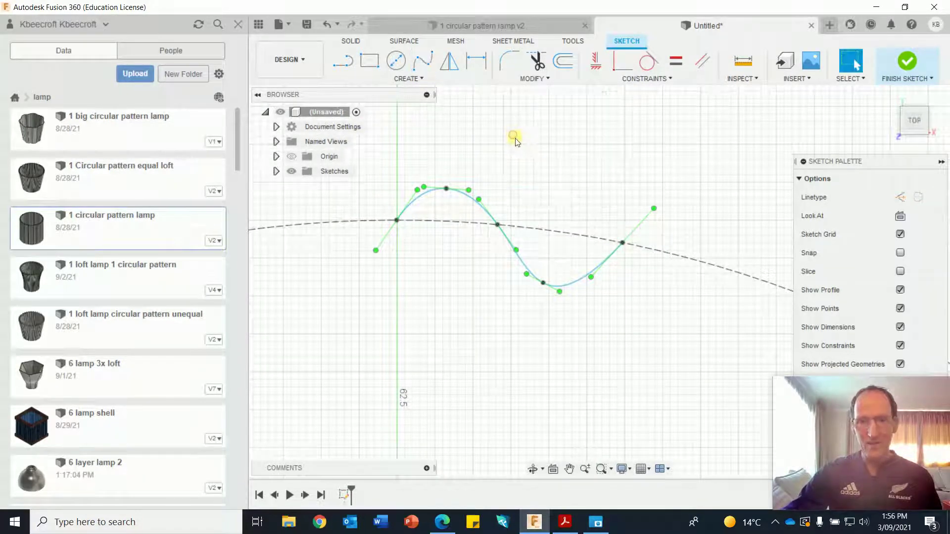
# - Reshape the spline into an even wave by adjusting its crest and trough points and moving its end point closer along the circle
pyautogui.moveTo(541, 281); pyautogui.dragTo(547, 266)
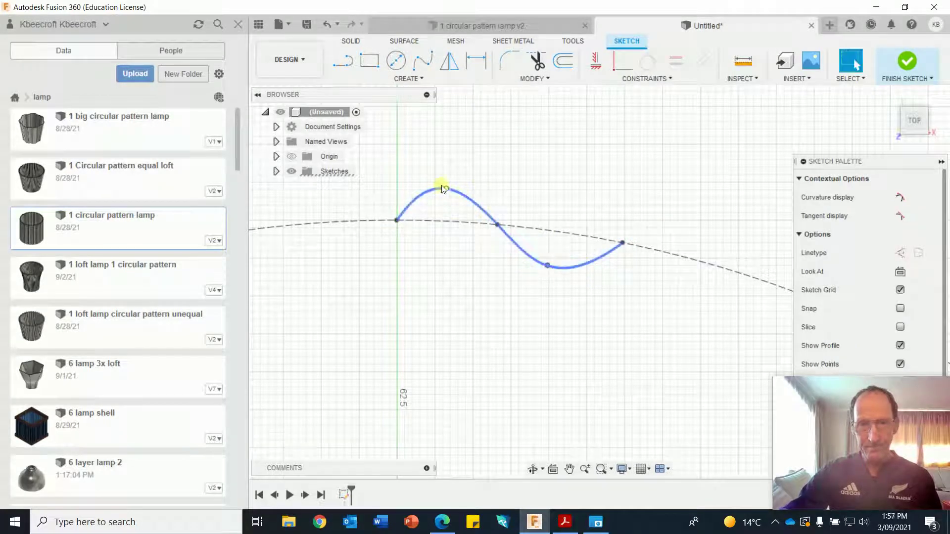
pyautogui.moveTo(444, 188); pyautogui.dragTo(451, 190)
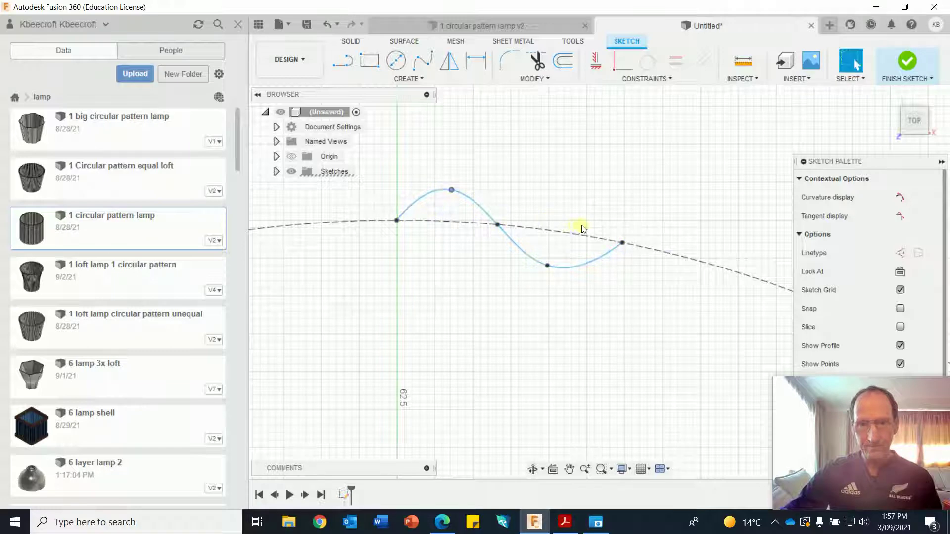
pyautogui.moveTo(622, 243); pyautogui.dragTo(598, 242)
pyautogui.moveTo(548, 269); pyautogui.dragTo(545, 261)
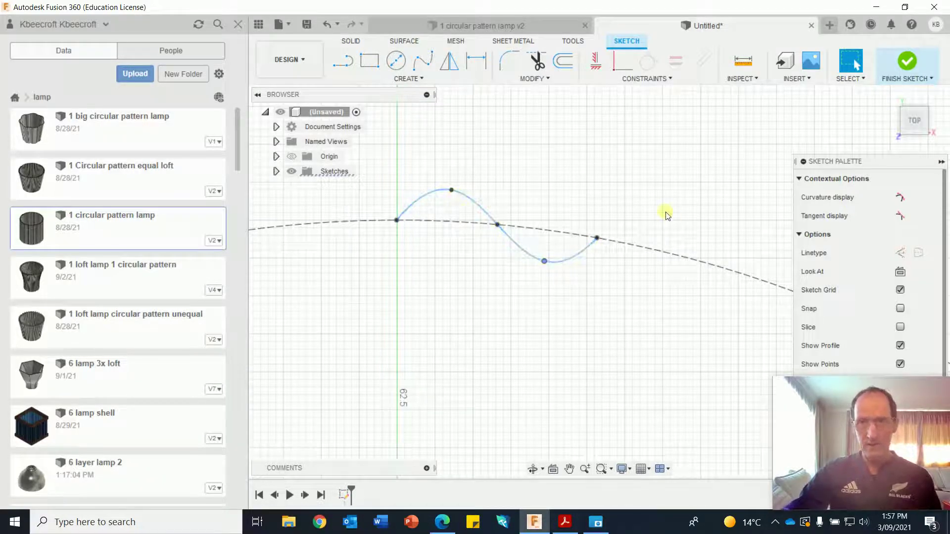
# - Set up a sketch circular pattern of the whole wave spline, using the construction circle's centre as the centre point
pyautogui.scroll(2, 635, 282)
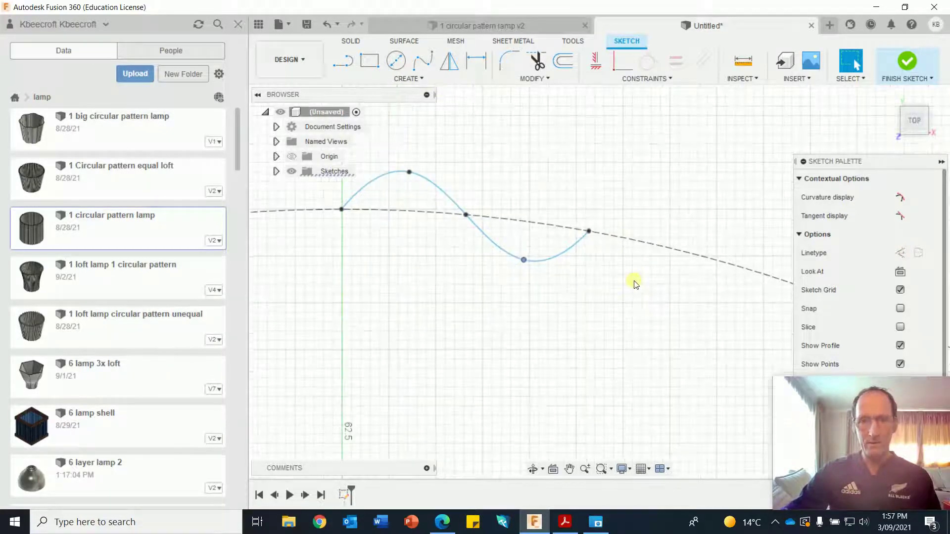
pyautogui.click(370, 78)
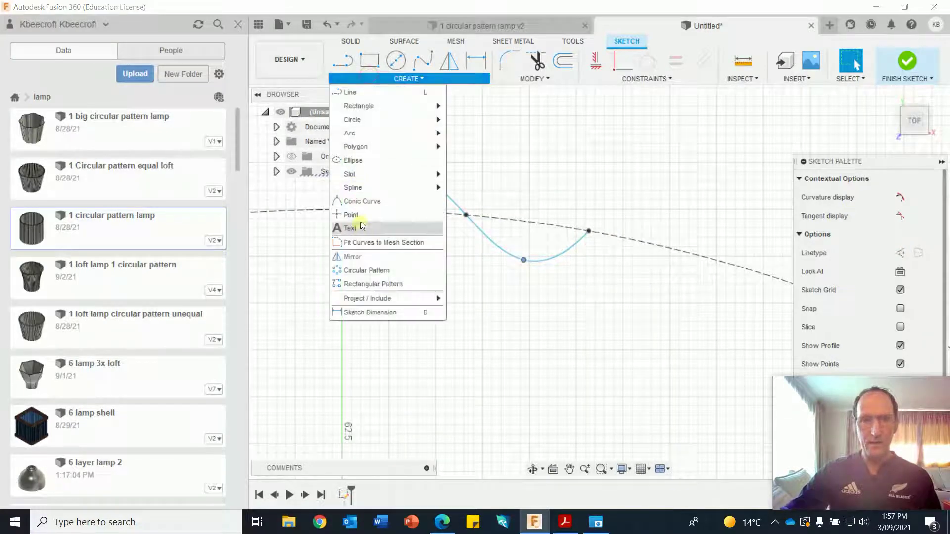
pyautogui.click(372, 270)
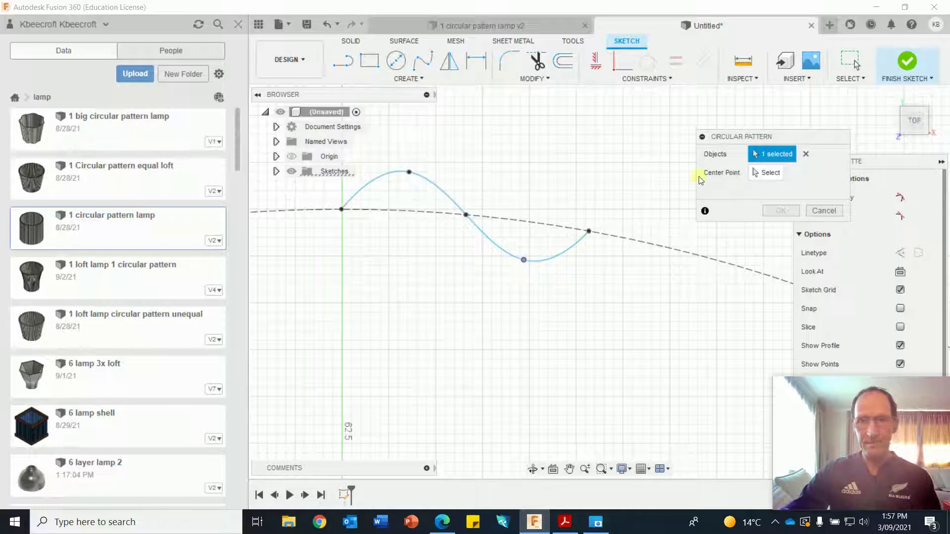
pyautogui.click(485, 235)
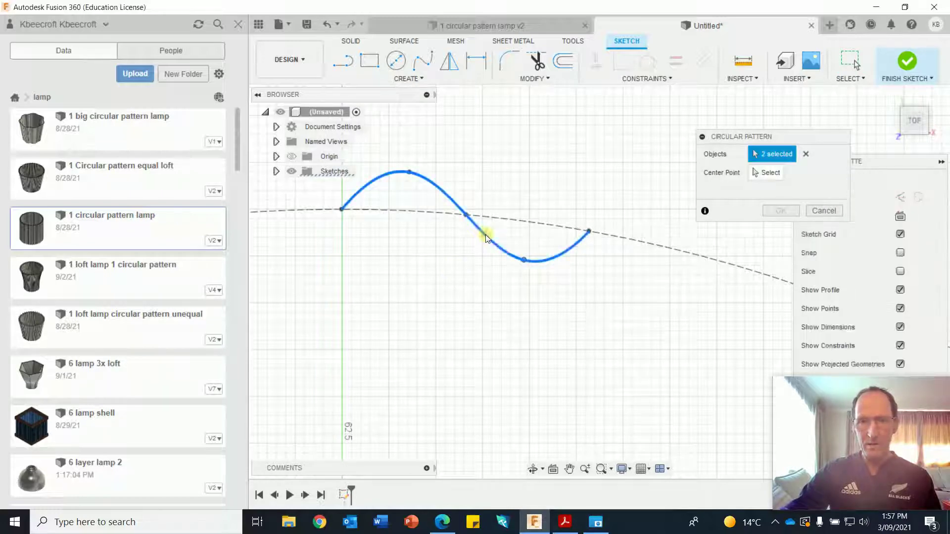
pyautogui.click(779, 173)
pyautogui.scroll(3, 649, 328)
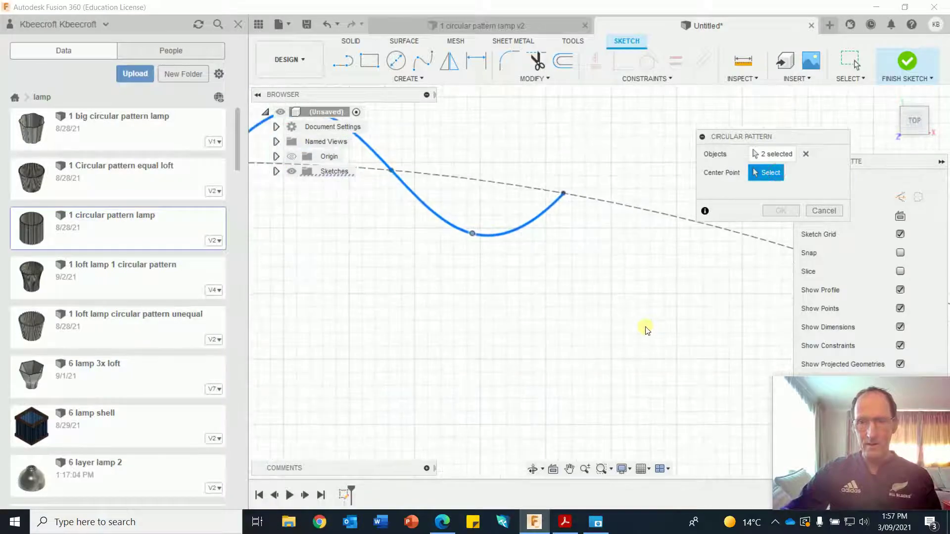
pyautogui.scroll(-5, 643, 326)
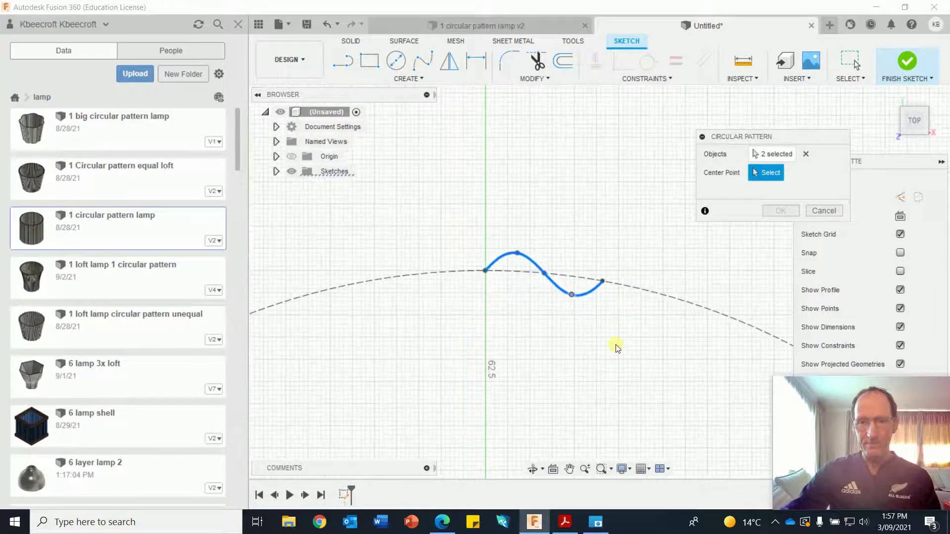
pyautogui.scroll(-2, 636, 388)
pyautogui.moveTo(636, 388); pyautogui.dragTo(608, 159, button='middle')
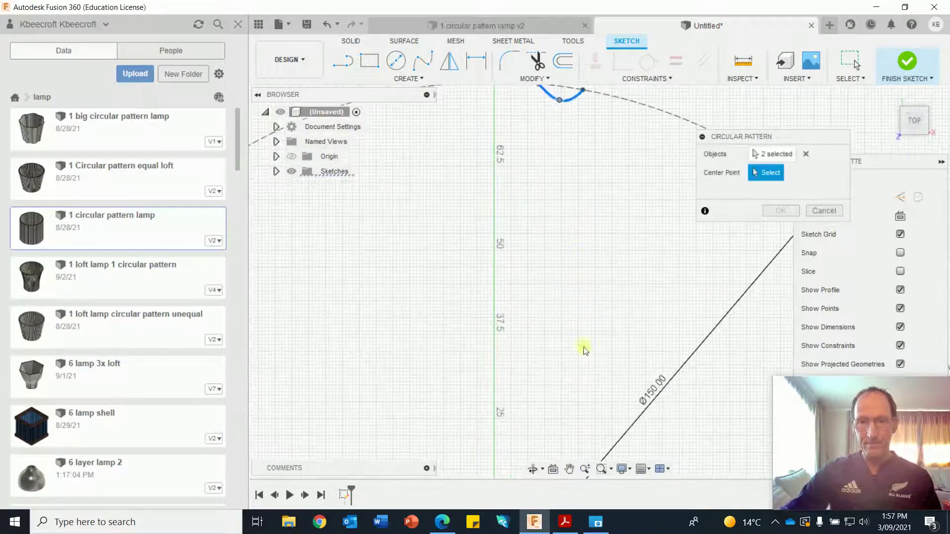
pyautogui.scroll(-3, 584, 351)
pyautogui.moveTo(540, 454); pyautogui.dragTo(532, 360, button='middle')
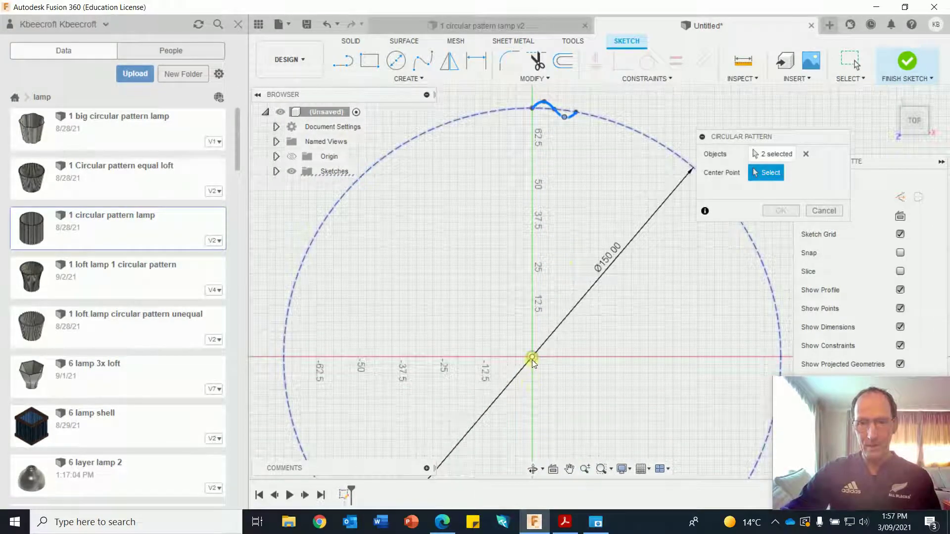
pyautogui.click(533, 357)
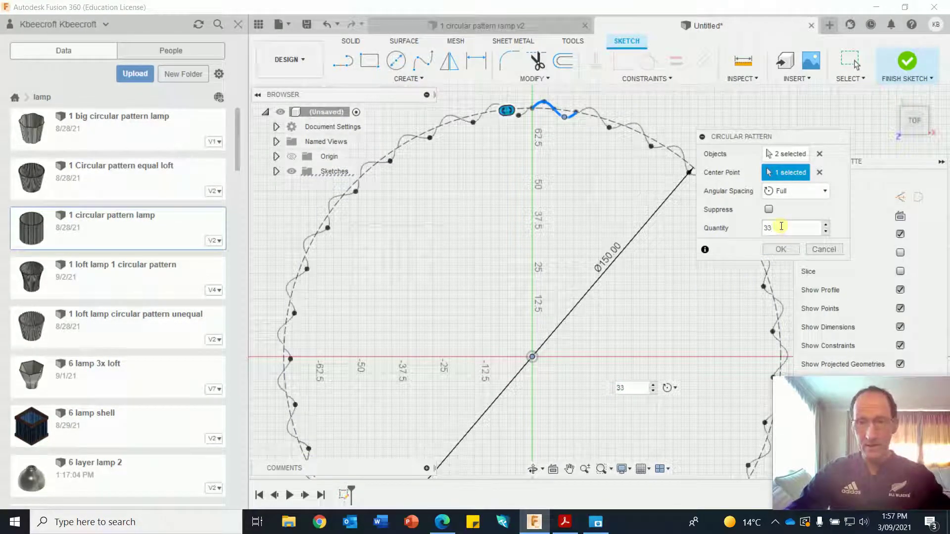
# - Set the circular pattern's quantity to 36 and create the pattern around the full circle
pyautogui.moveTo(781, 226); pyautogui.dragTo(762, 231)
pyautogui.scroll(5, 585, 136)
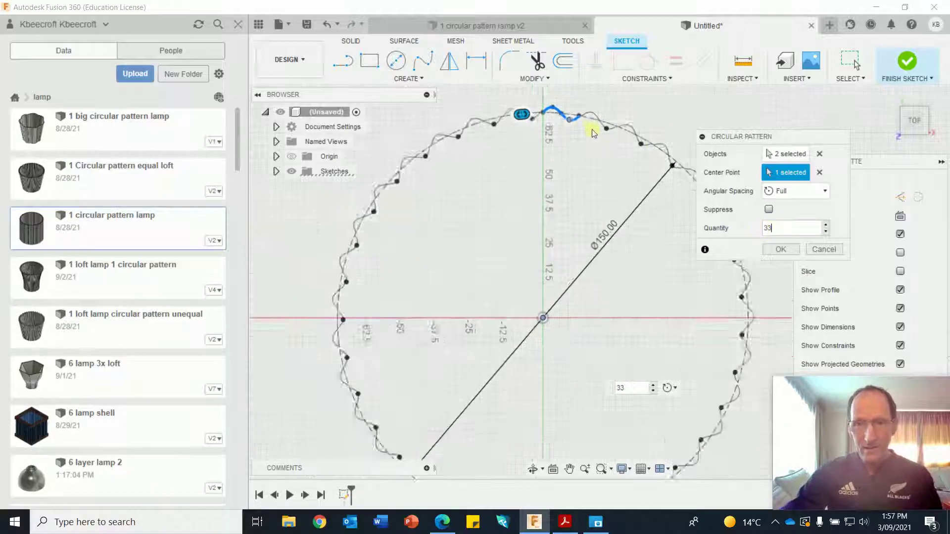
pyautogui.scroll(-3, 588, 131)
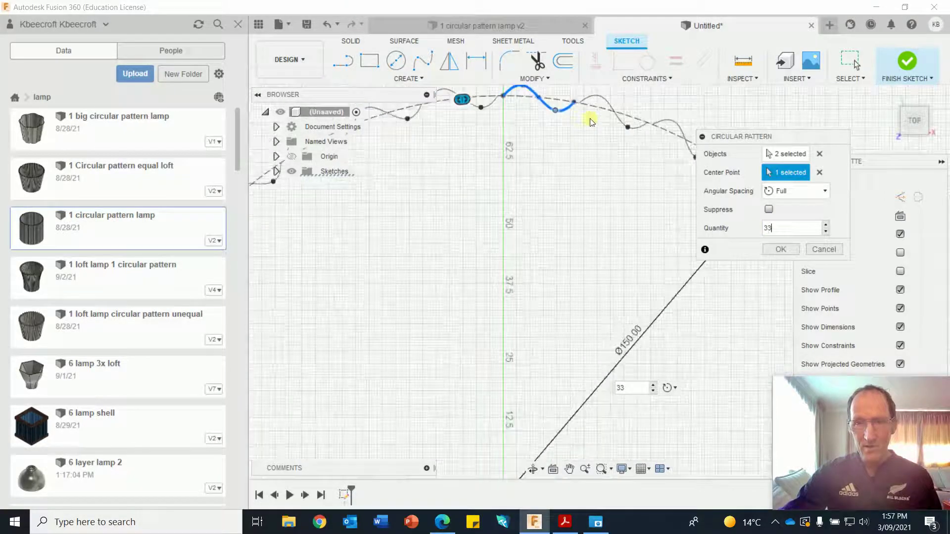
pyautogui.moveTo(577, 148); pyautogui.dragTo(538, 197, button='middle')
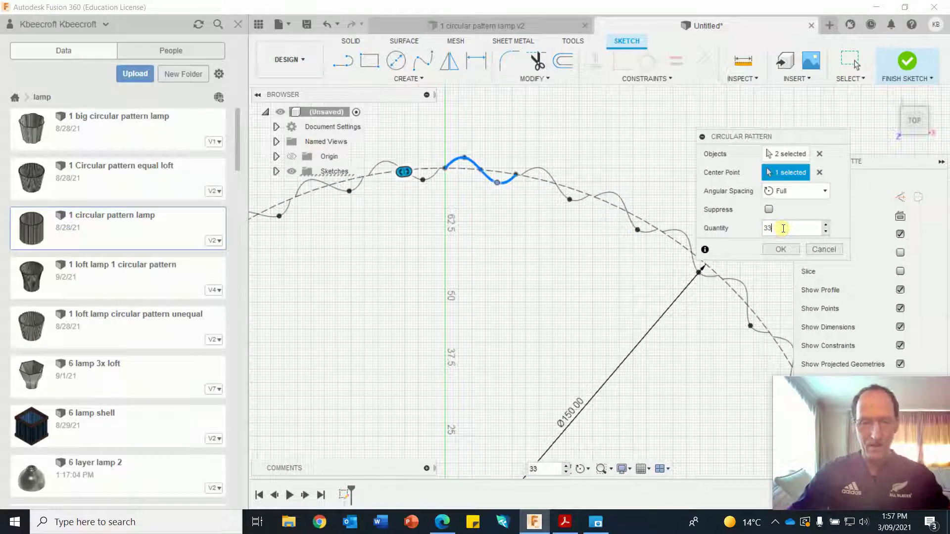
pyautogui.write('6')
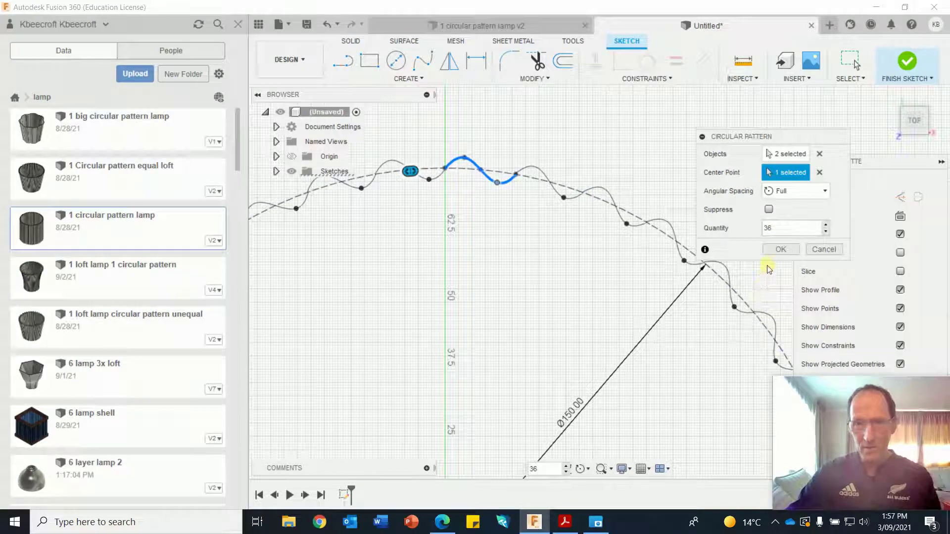
pyautogui.click(775, 249)
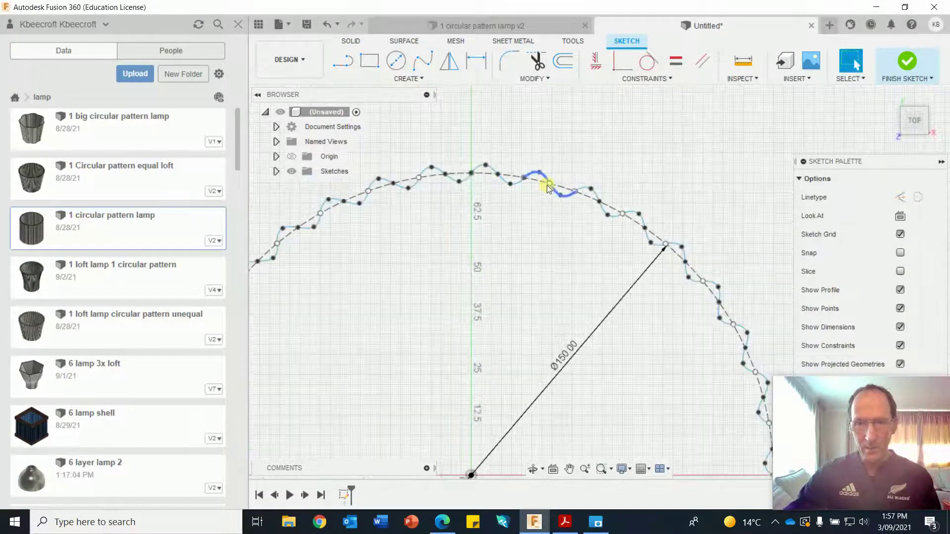
# - Join the wave spline's end point to the start of the neighbouring copy to close the profile, and finish the sketch
pyautogui.scroll(5, 517, 189)
pyautogui.moveTo(522, 187); pyautogui.dragTo(530, 251, button='middle')
pyautogui.scroll(8, 530, 250)
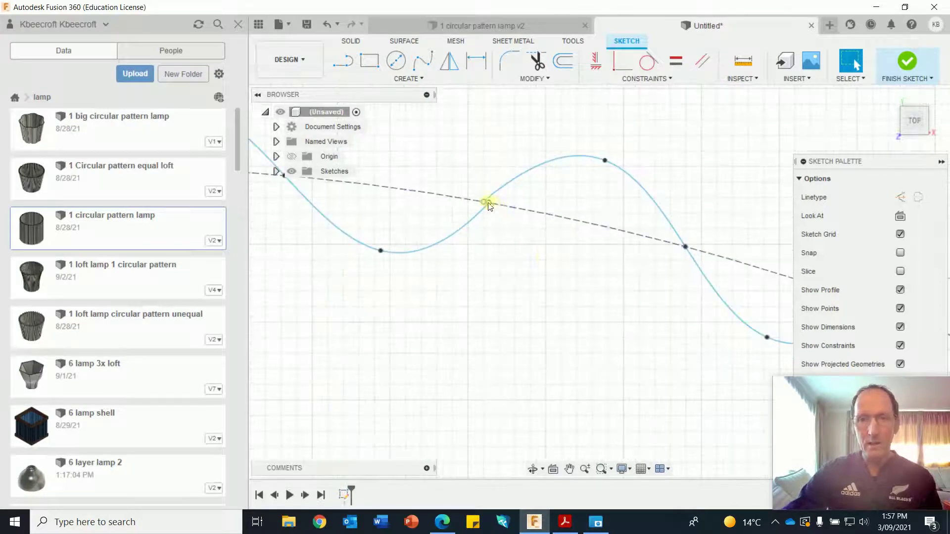
pyautogui.click(484, 201)
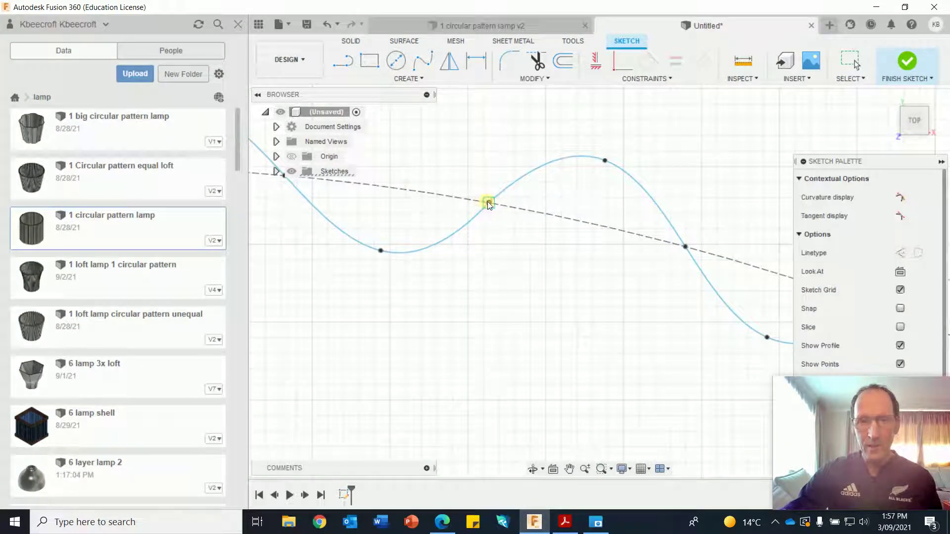
pyautogui.press('Escape')
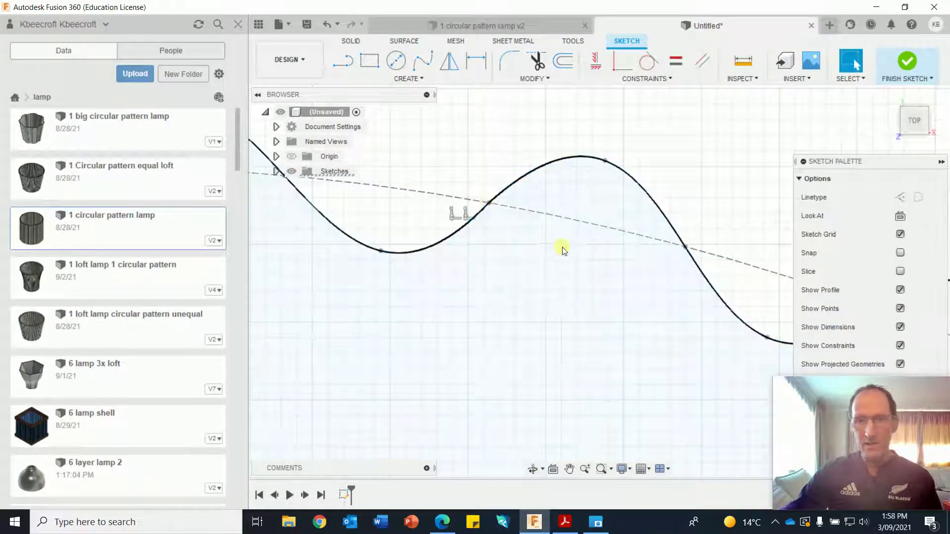
pyautogui.click(906, 63)
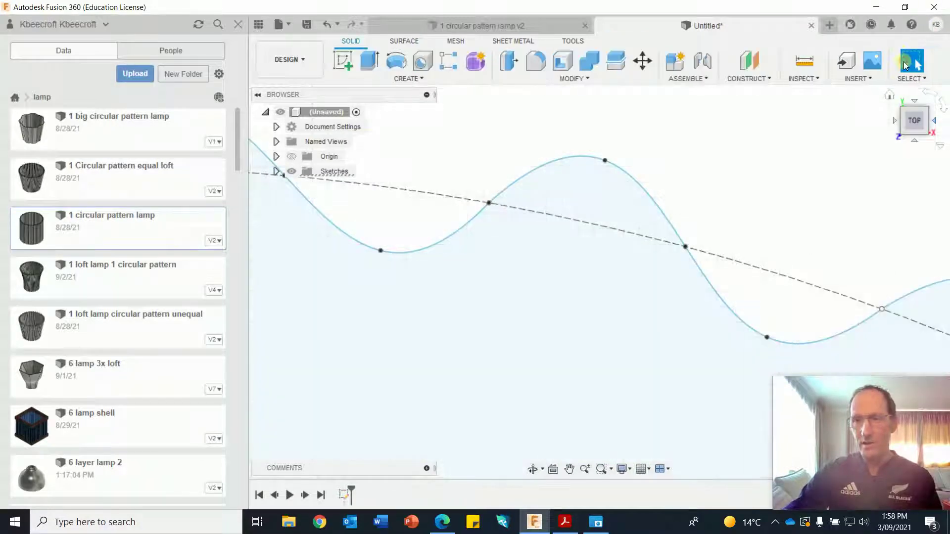
# - Extrude the closed wavy profile upward 180 mm as a new body
pyautogui.click(889, 95)
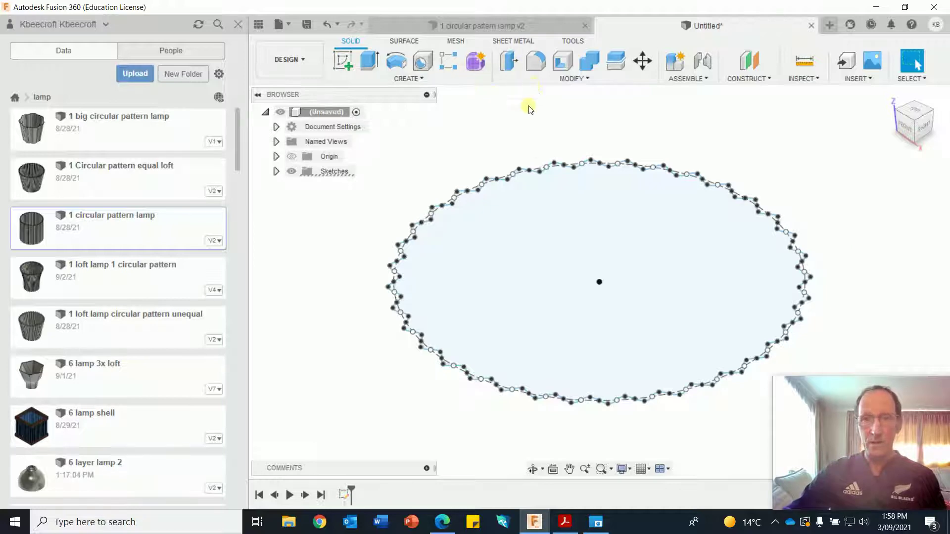
pyautogui.click(508, 65)
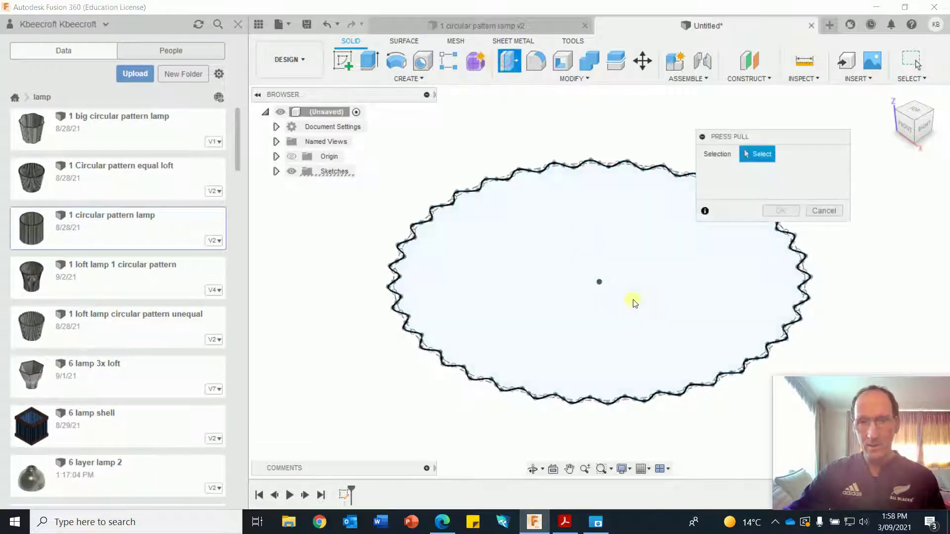
pyautogui.click(664, 272)
pyautogui.moveTo(599, 272); pyautogui.dragTo(598, 190)
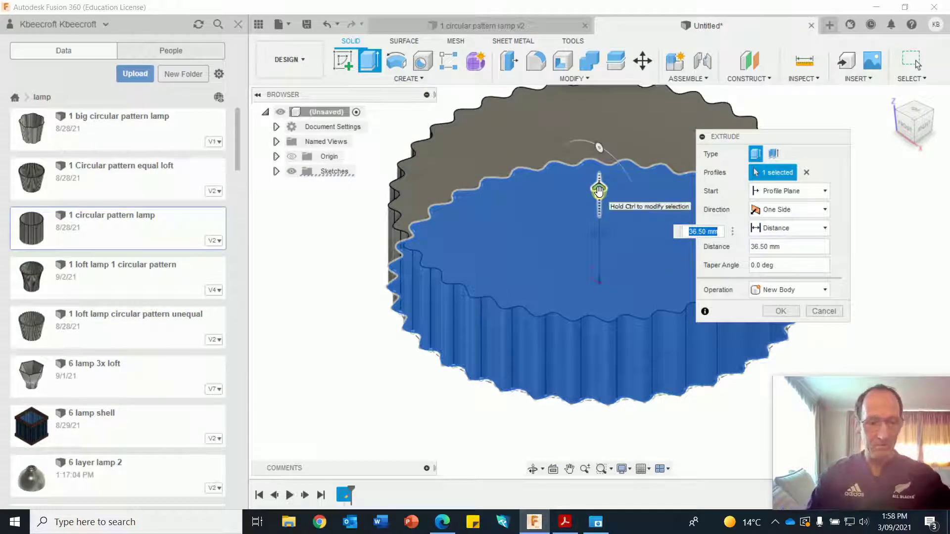
pyautogui.write('1')
pyautogui.press('Return')
pyautogui.write('80')
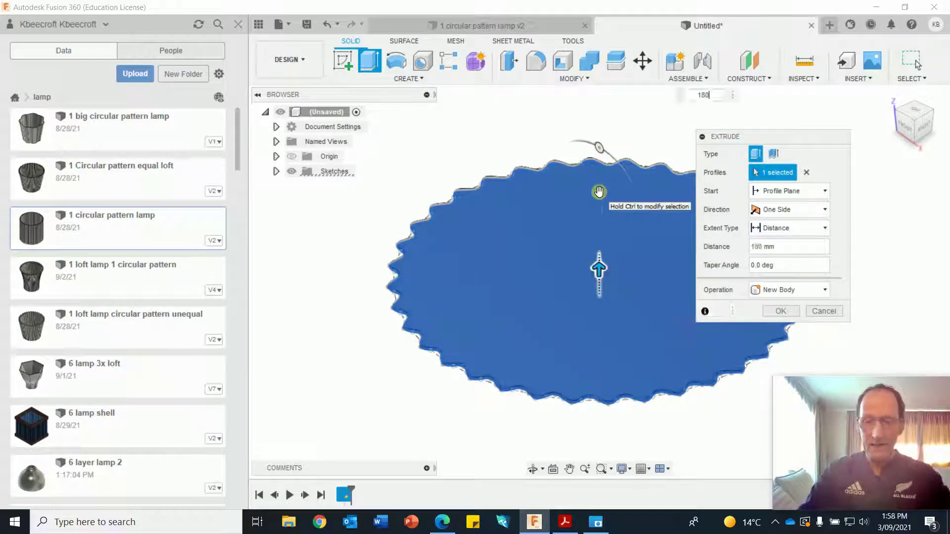
pyautogui.press('Return')
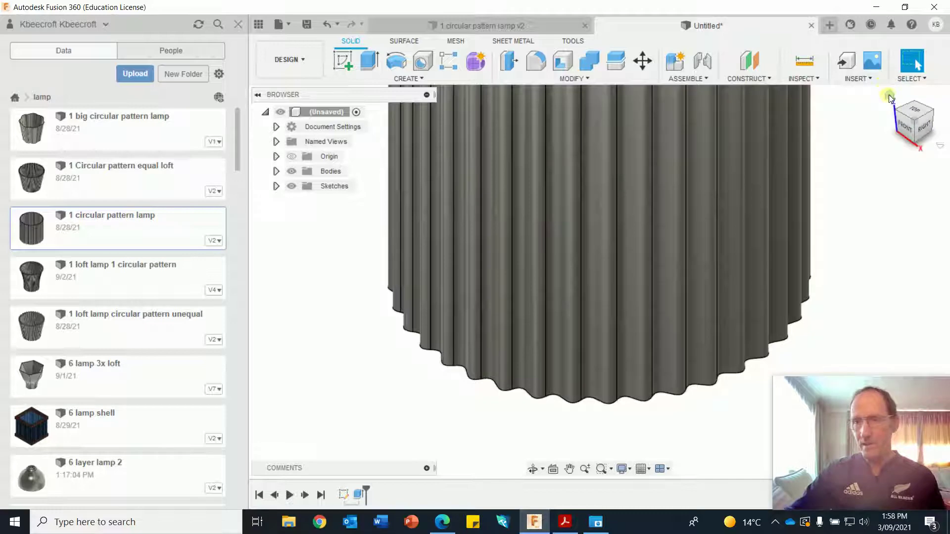
# - Shell the wavy body through its top face with an inside wall thickness of 3 mm
pyautogui.click(888, 95)
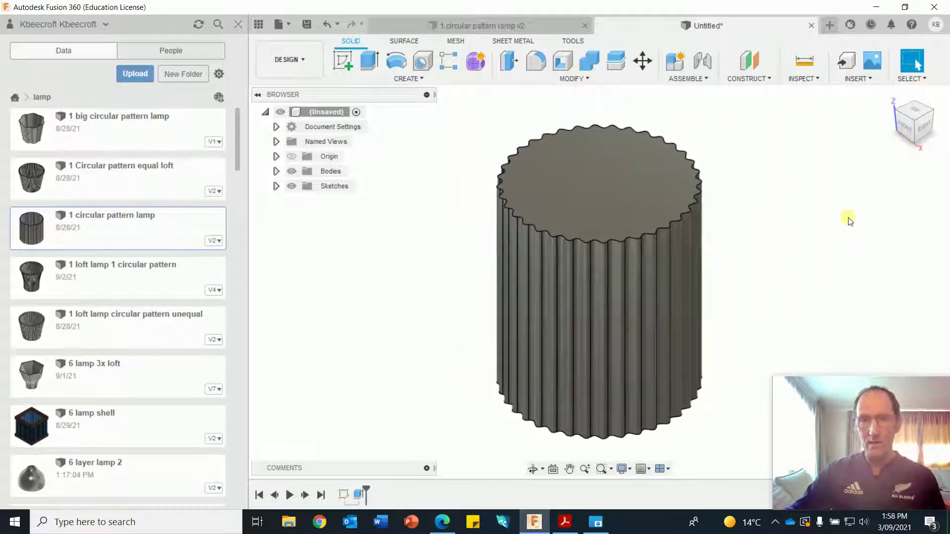
pyautogui.click(564, 63)
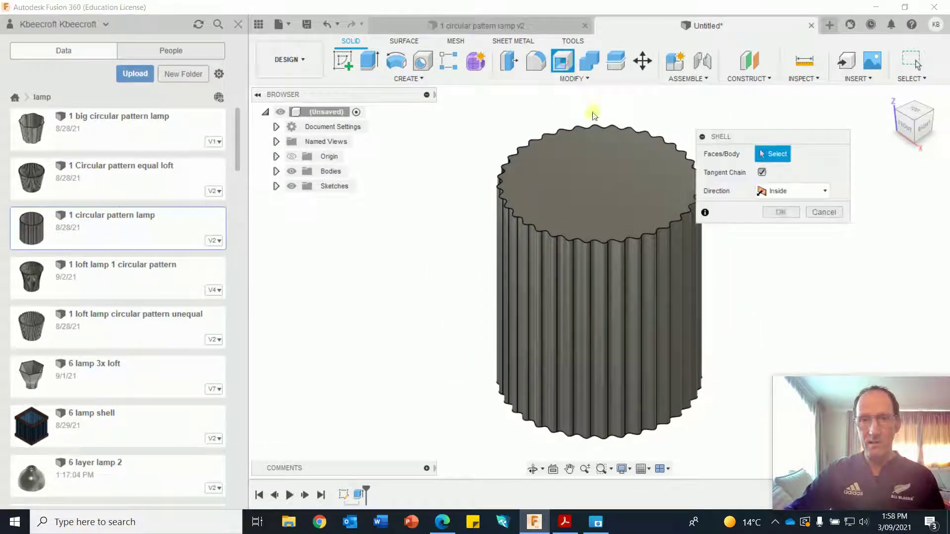
pyautogui.click(616, 168)
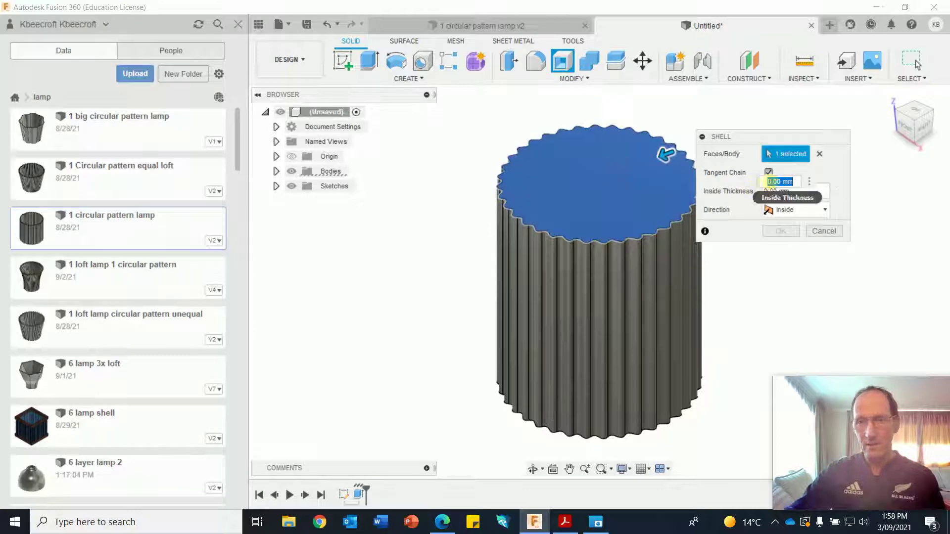
pyautogui.click(772, 181)
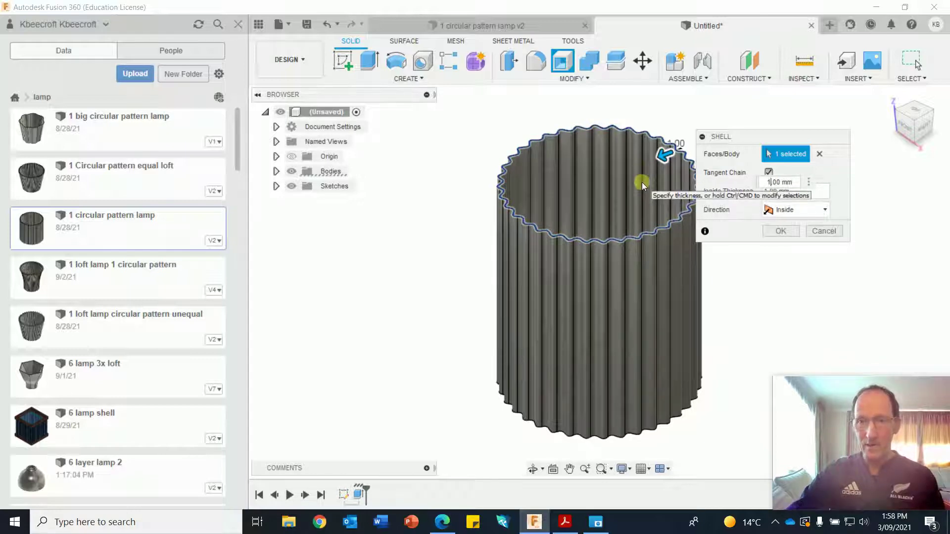
pyautogui.press('BackSpace')
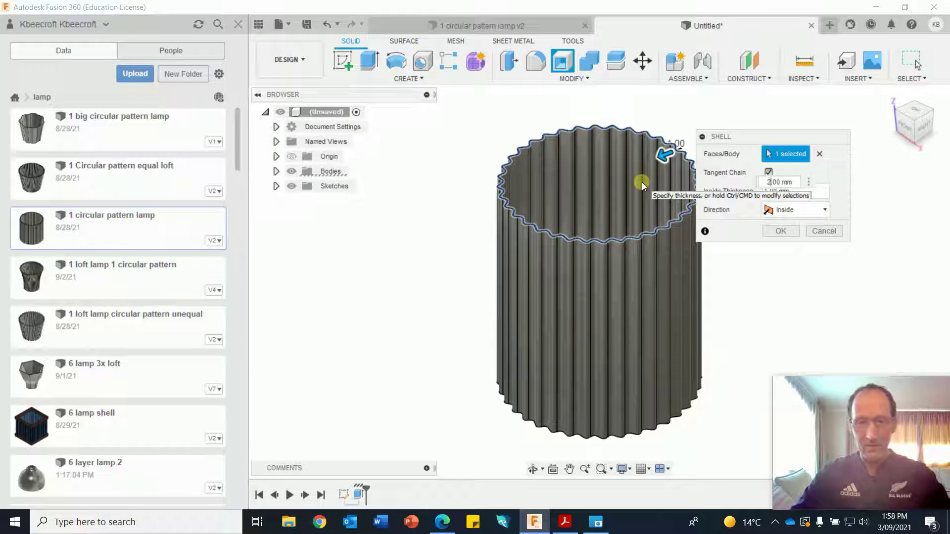
pyautogui.write('2')
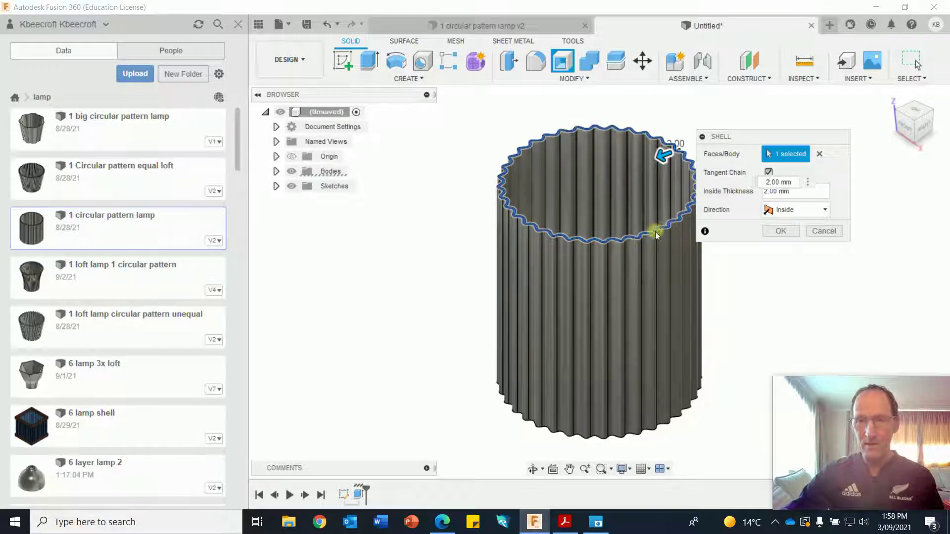
pyautogui.click(782, 240)
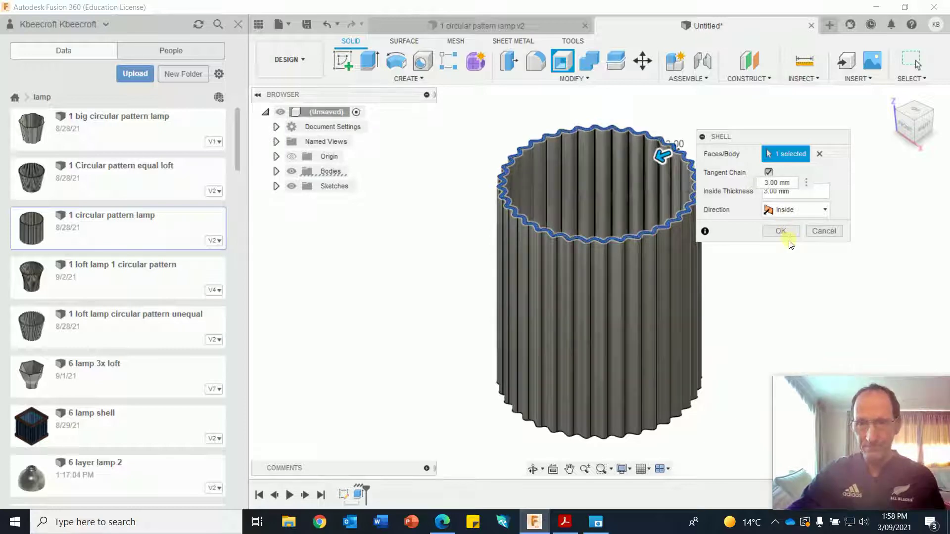
pyautogui.click(790, 232)
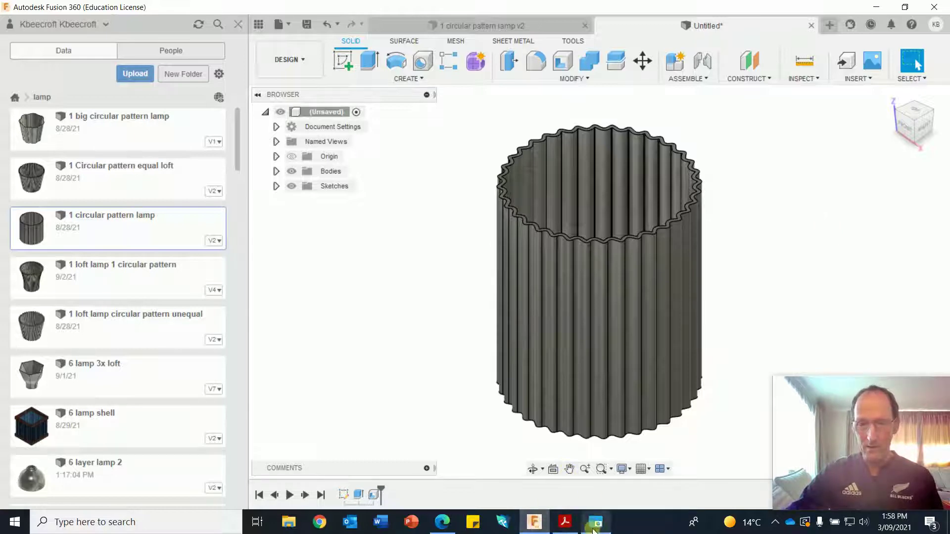
# - Switch to Adobe Acrobat to check the B22 fitting diameters in Light fittings.pdf, and return to Fusion 360
pyautogui.click(565, 522)
pyautogui.scroll(-2, 511, 362)
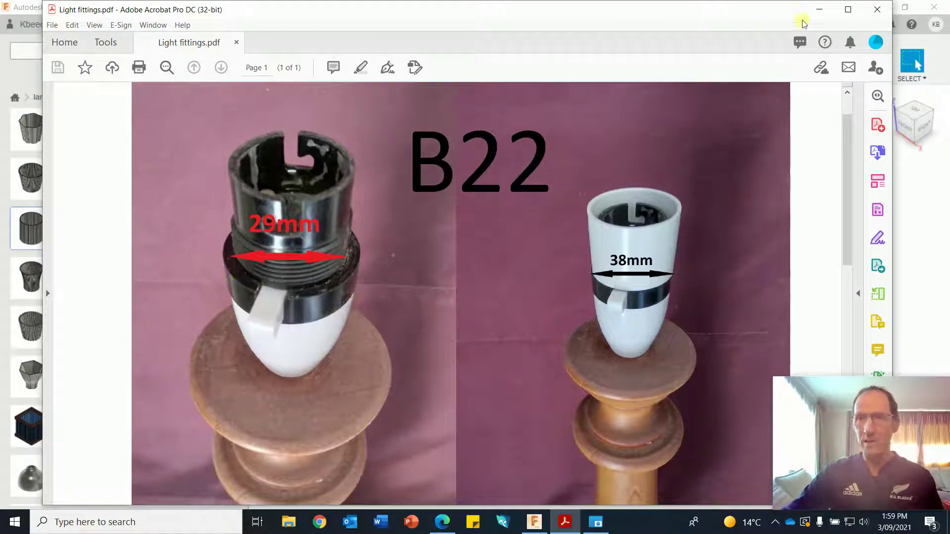
pyautogui.click(817, 10)
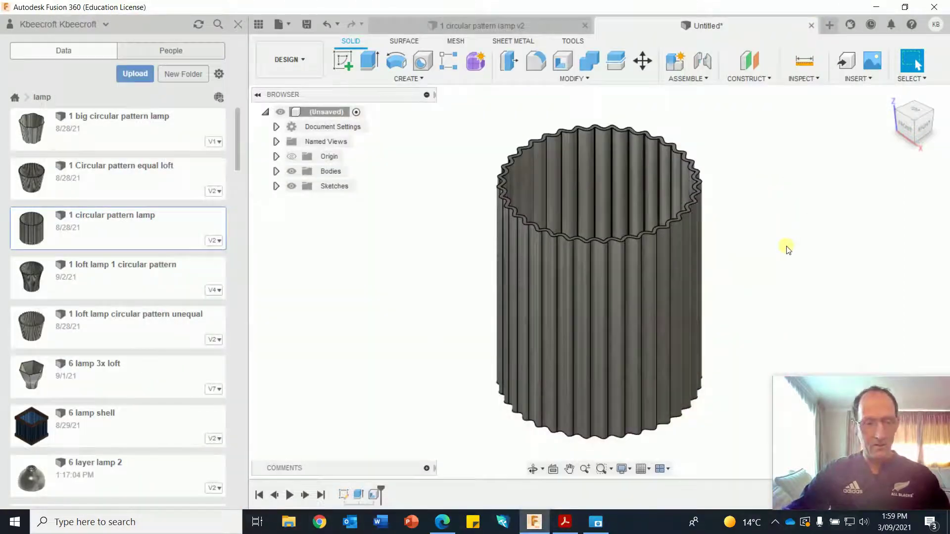
# - Sketch a 29 mm diameter circle centred on the lamp's bottom face and finish the sketch
pyautogui.keyDown('shift'); pyautogui.moveTo(787, 249); pyautogui.dragTo(775, 132, button='middle'); pyautogui.keyUp('shift')
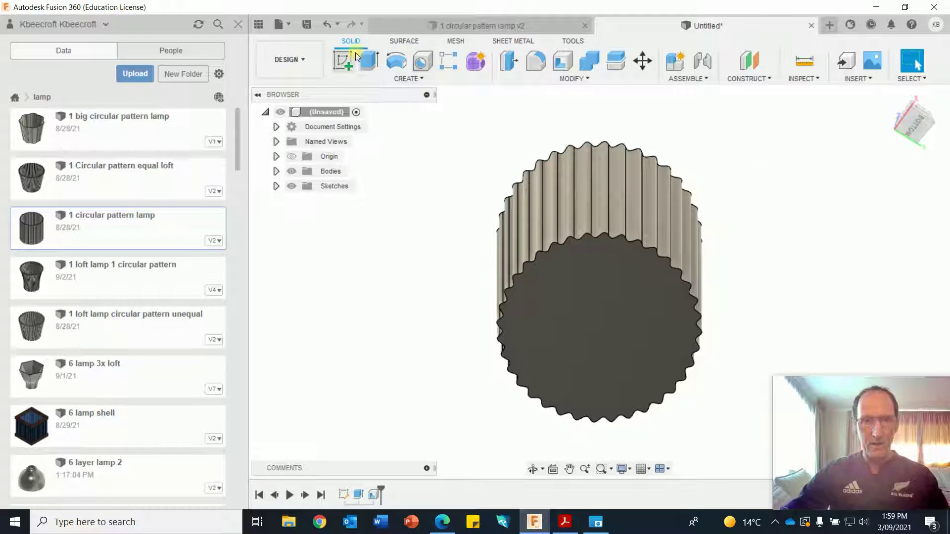
pyautogui.click(355, 56)
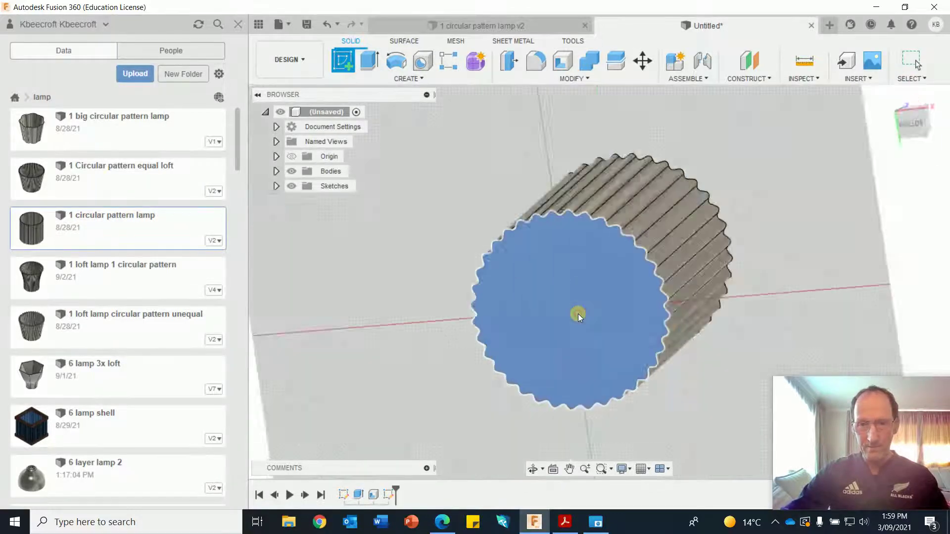
pyautogui.click(395, 64)
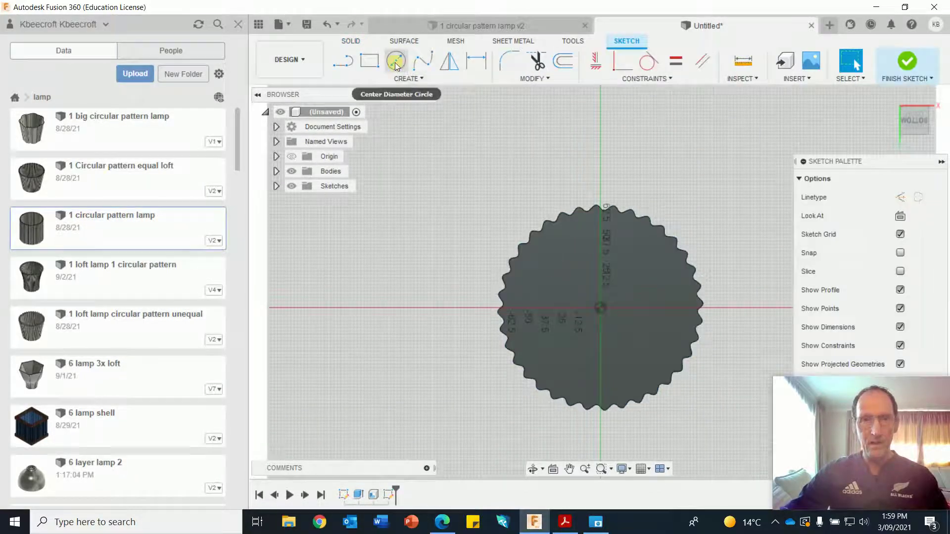
pyautogui.click(603, 310)
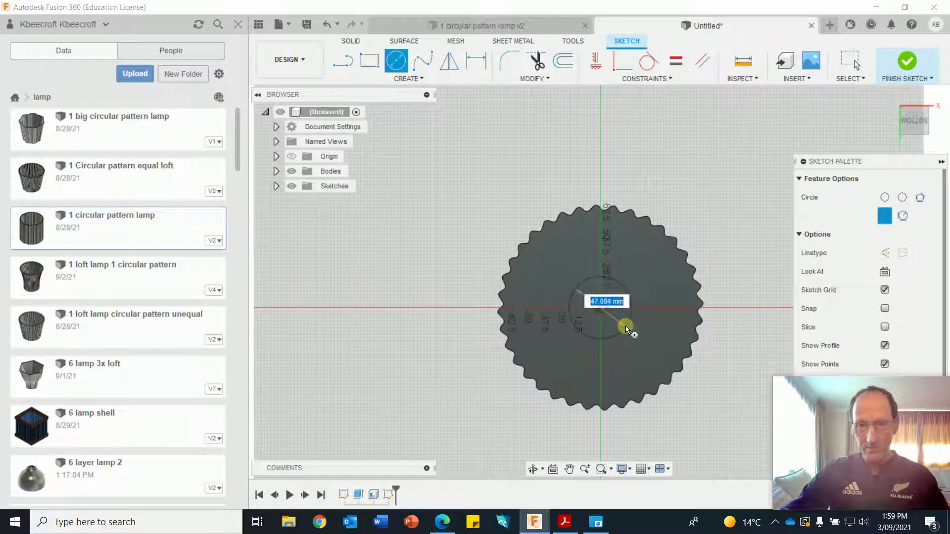
pyautogui.write('2')
pyautogui.write('0')
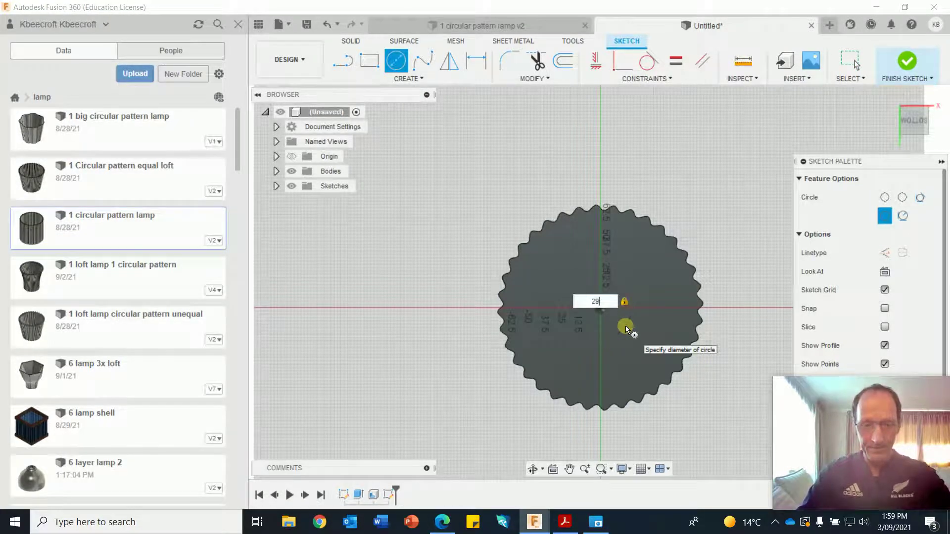
pyautogui.press('Return')
pyautogui.press('Escape')
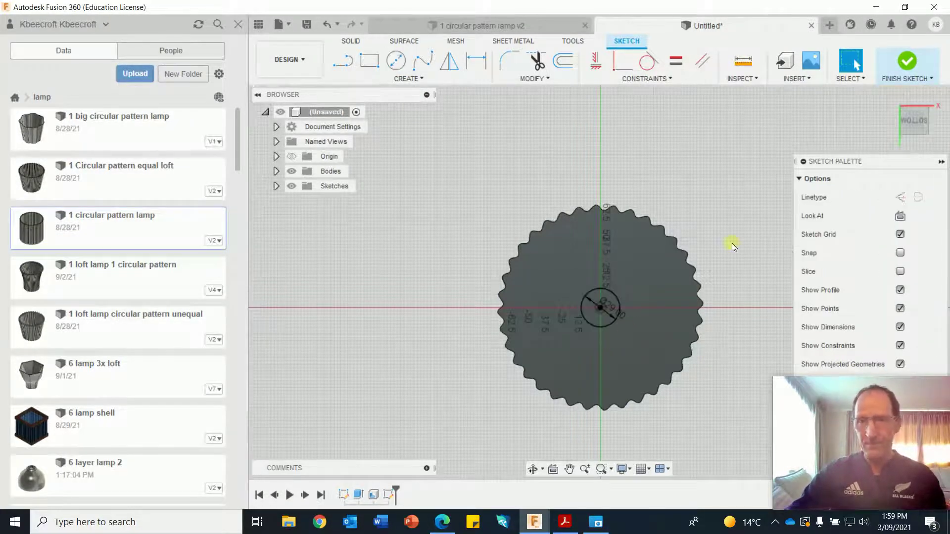
pyautogui.click(907, 59)
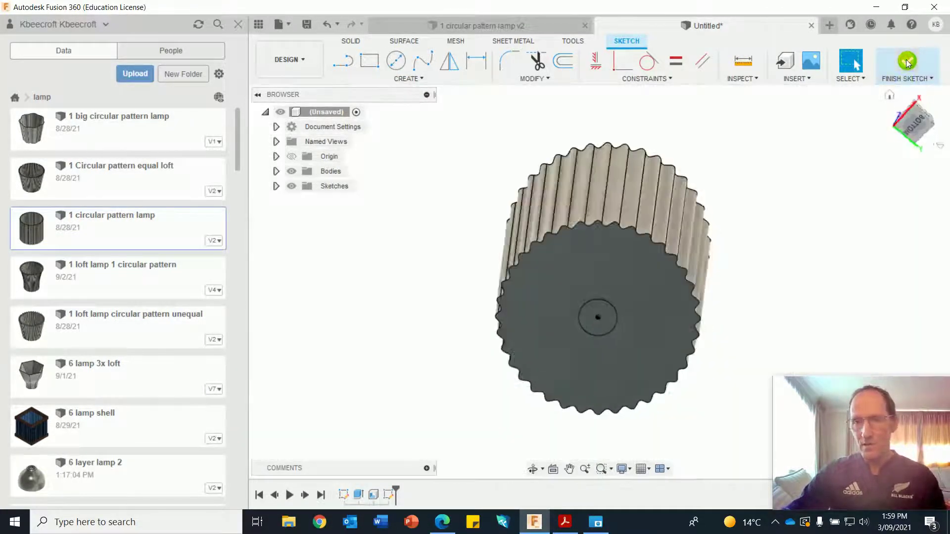
# - Cut the circle through the lamp's base with a Press Pull distance of -6 mm
pyautogui.rightClick(750, 219)
pyautogui.click(792, 200)
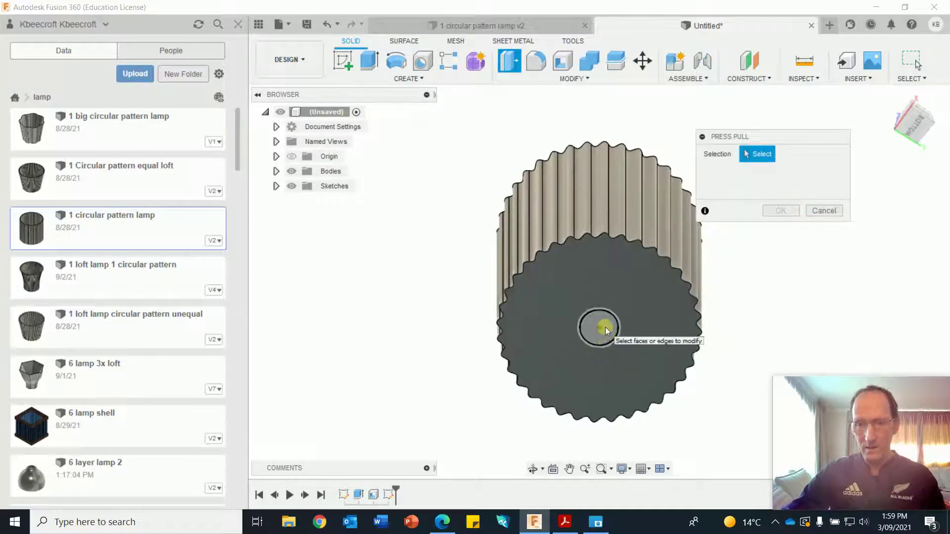
pyautogui.click(604, 327)
pyautogui.write('-11')
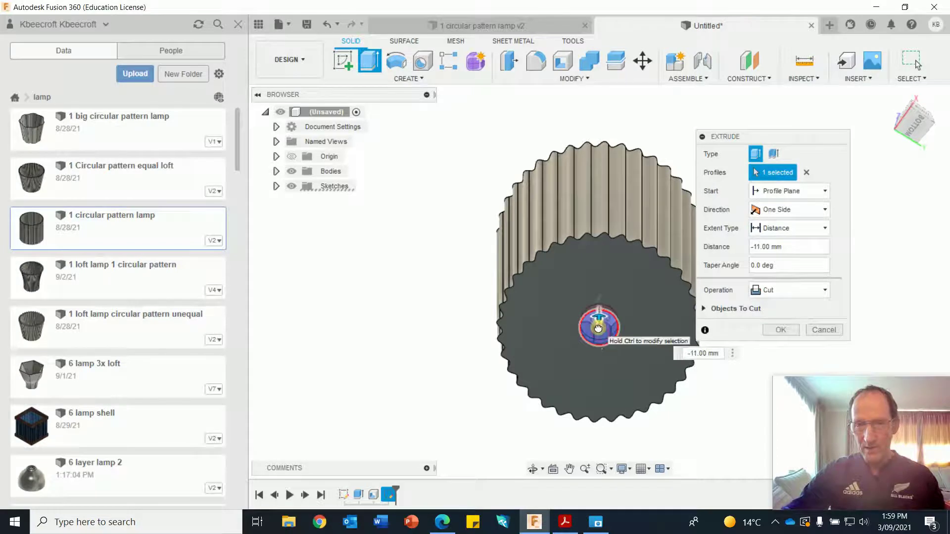
pyautogui.moveTo(598, 328); pyautogui.dragTo(599, 324)
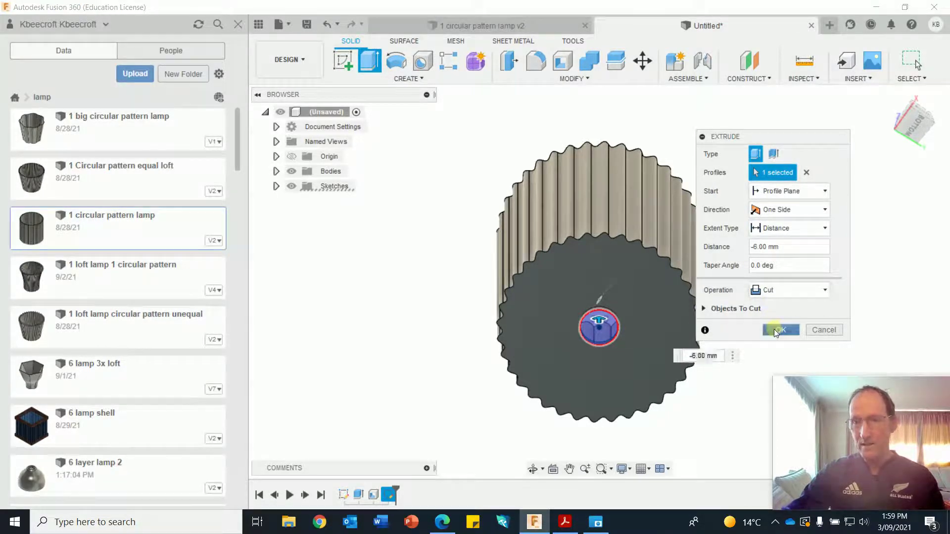
pyautogui.click(775, 329)
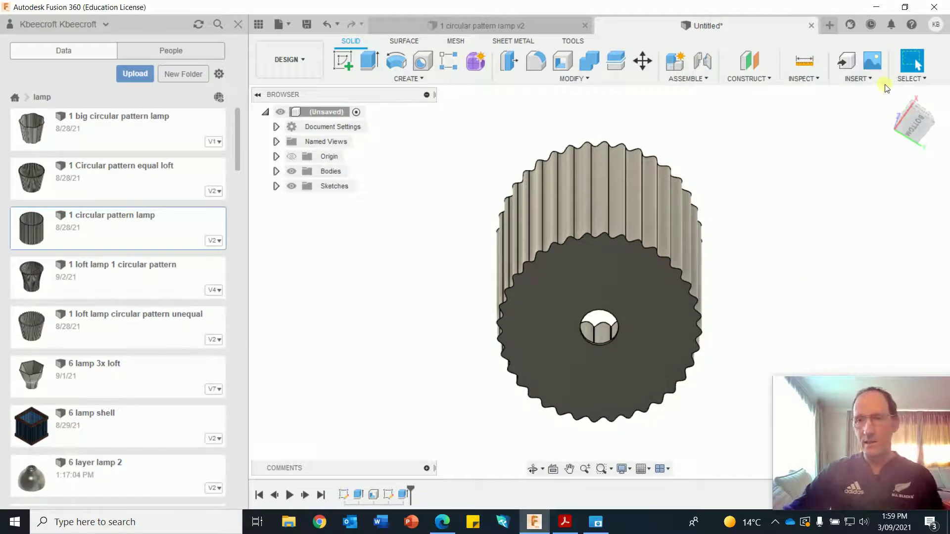
pyautogui.click(889, 97)
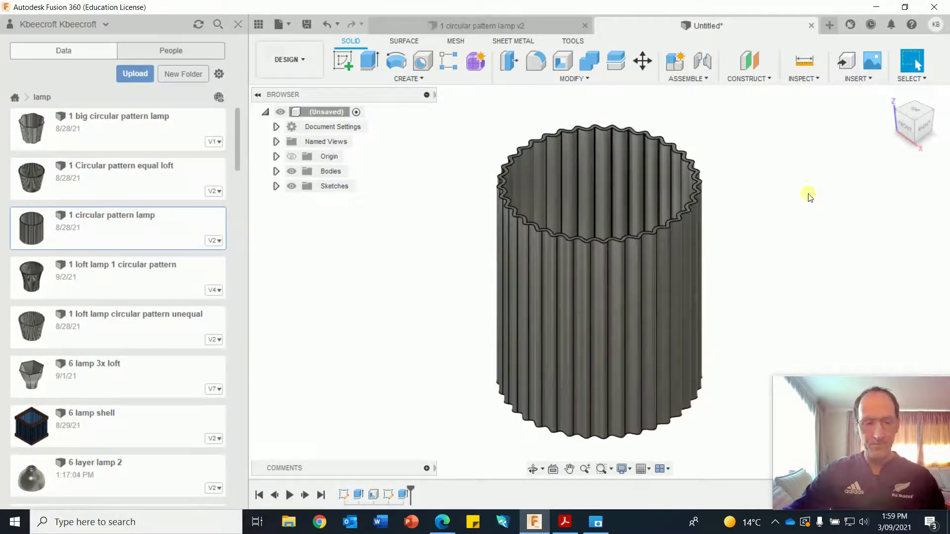
pyautogui.keyDown('shift'); pyautogui.moveTo(809, 201); pyautogui.dragTo(839, 208, button='middle'); pyautogui.keyUp('shift')
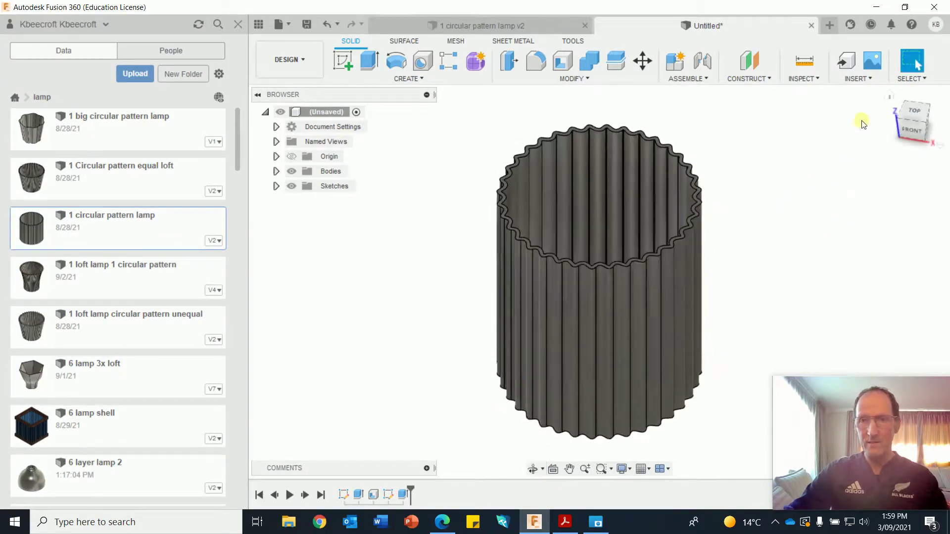
pyautogui.click(890, 98)
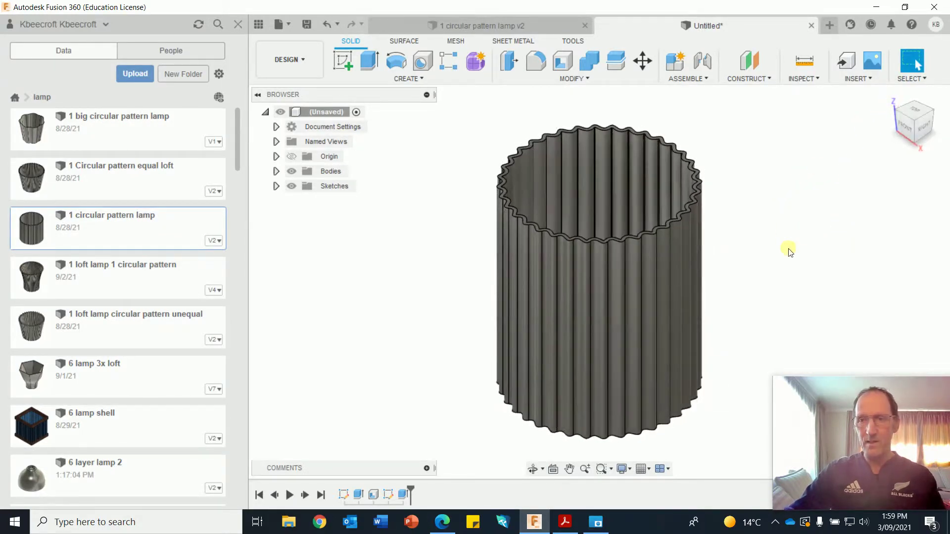